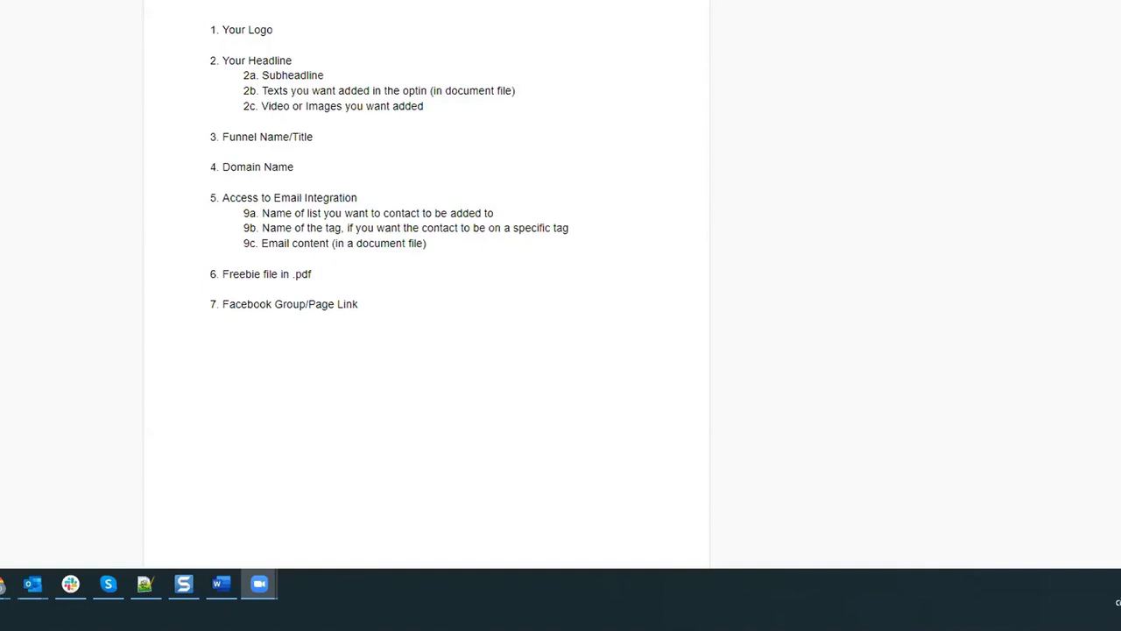
Step: Review the mock-up's Domain Name and Access to Email Integration items in the browser
key("ctrl+Tab")
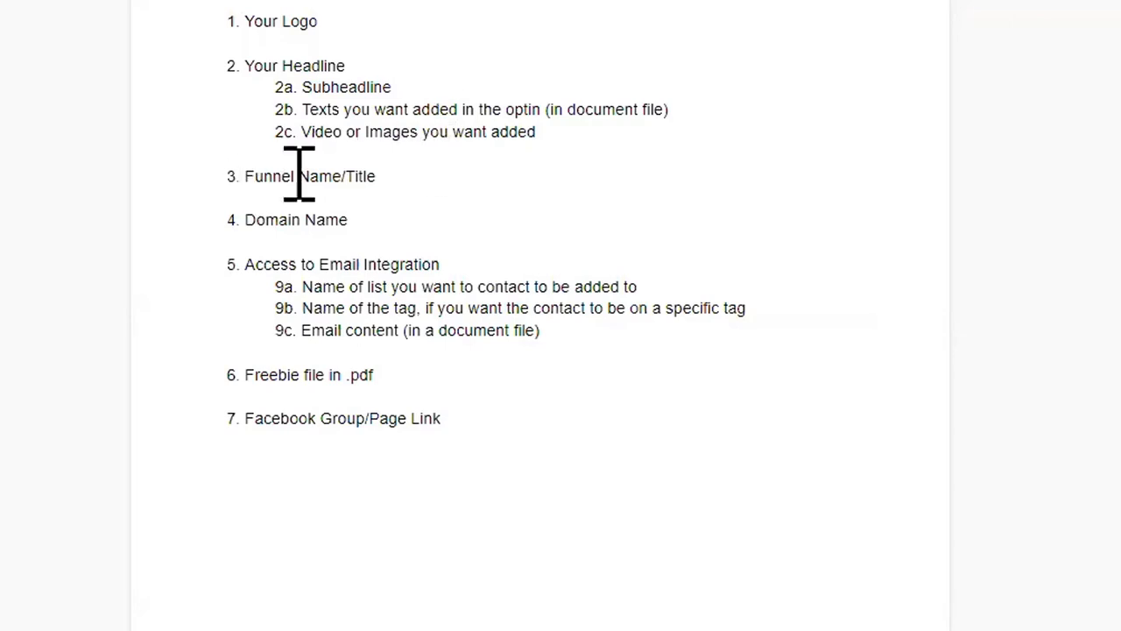
left_click_drag(371, 224, 263, 220)
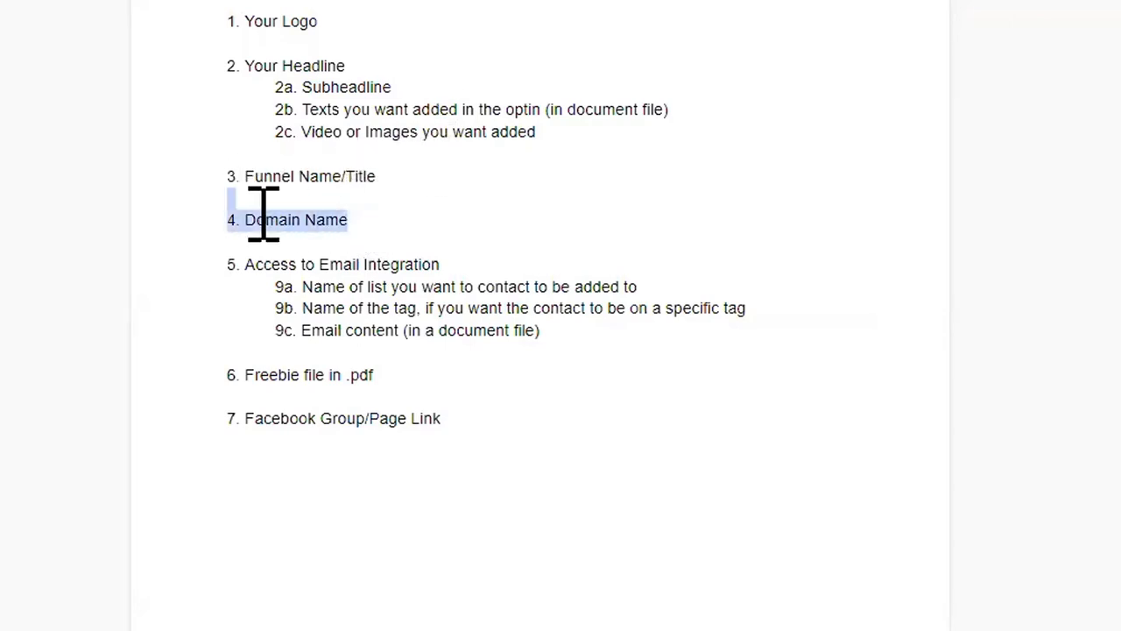
left_click(256, 263)
left_click_drag(257, 263, 440, 263)
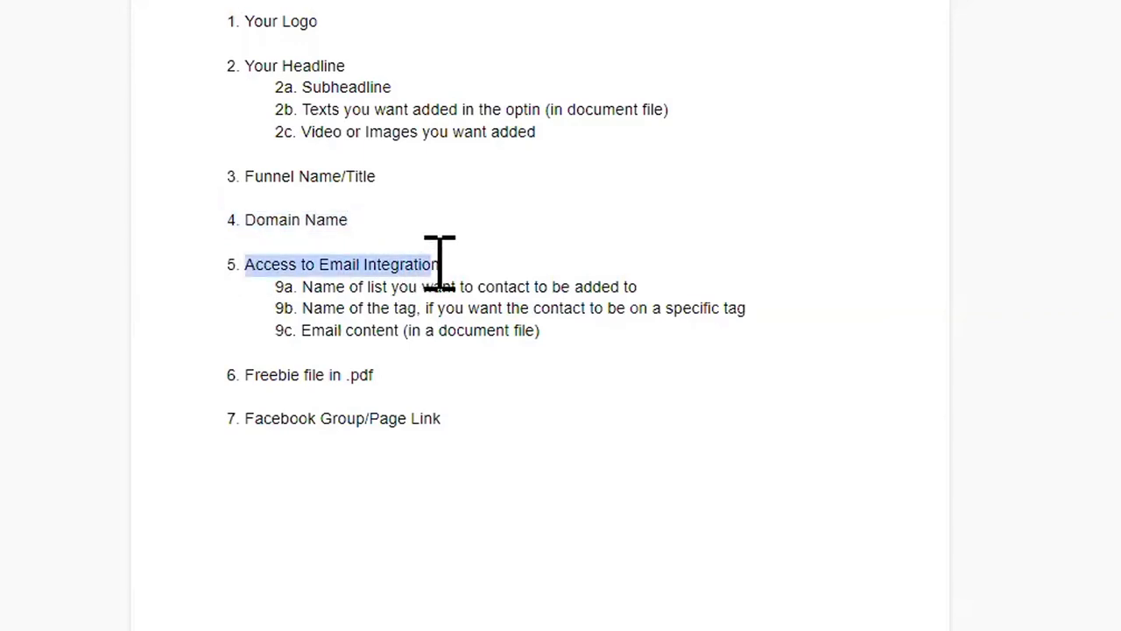
left_click(264, 377)
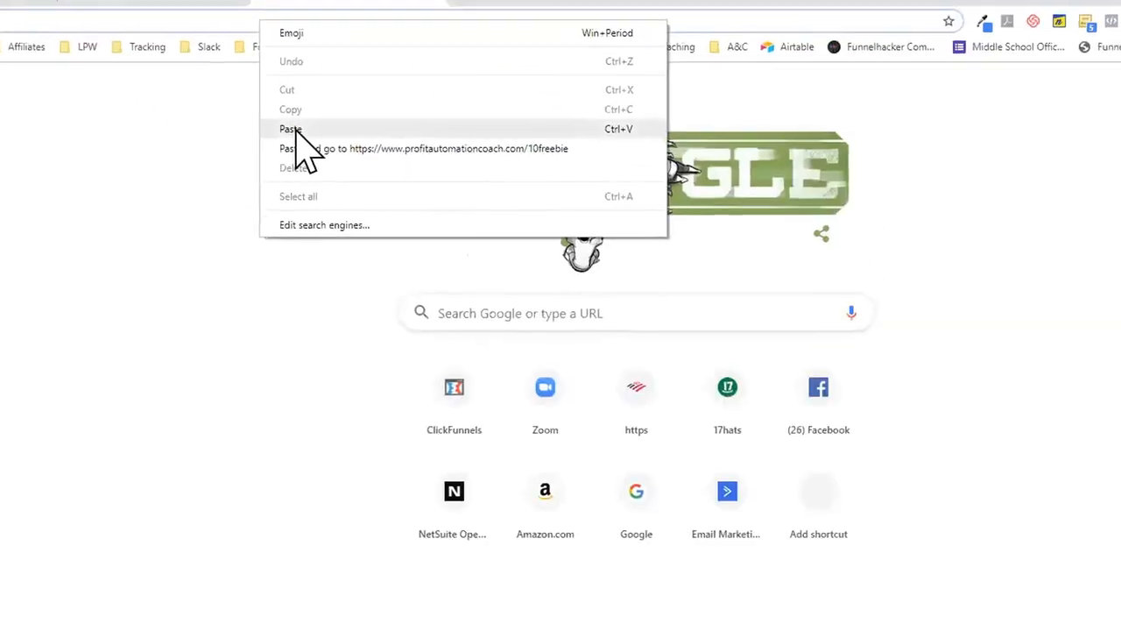
Step: Open the pasted shared funnel link and log in as an existing user with saved credentials
left_click(293, 129)
key("Return")
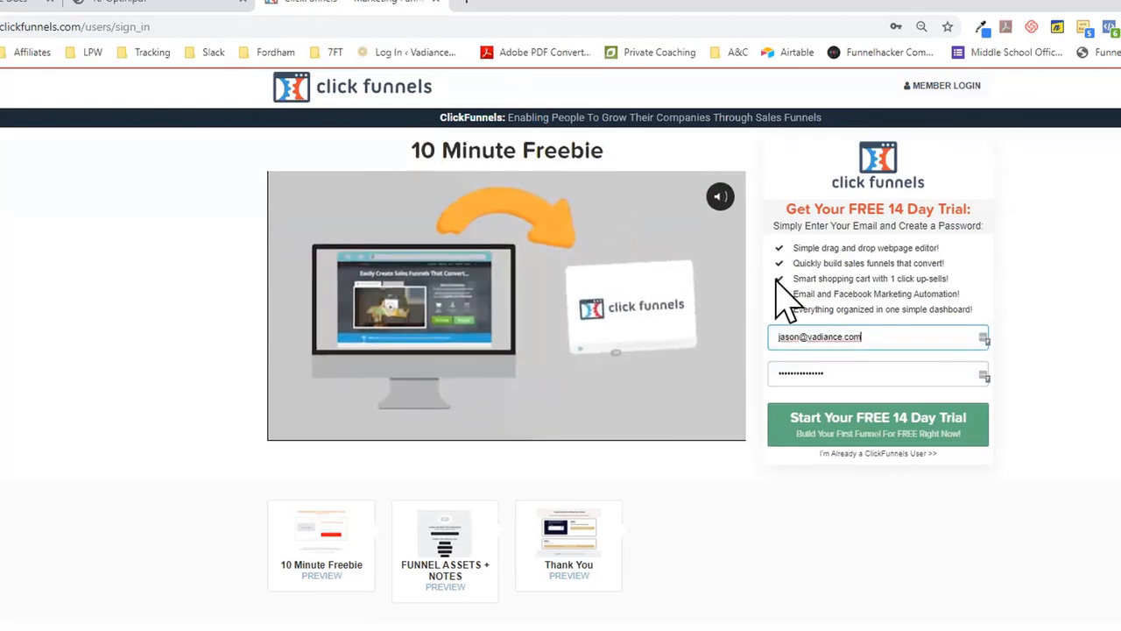
left_click(984, 339)
left_click(984, 339)
left_click(912, 455)
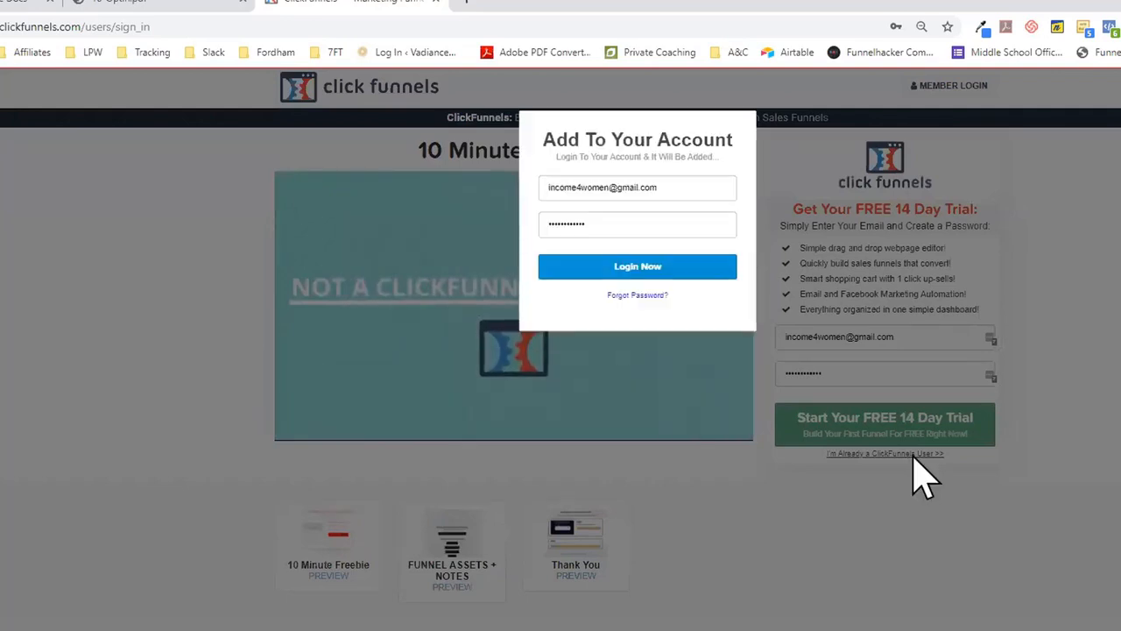
left_click(660, 266)
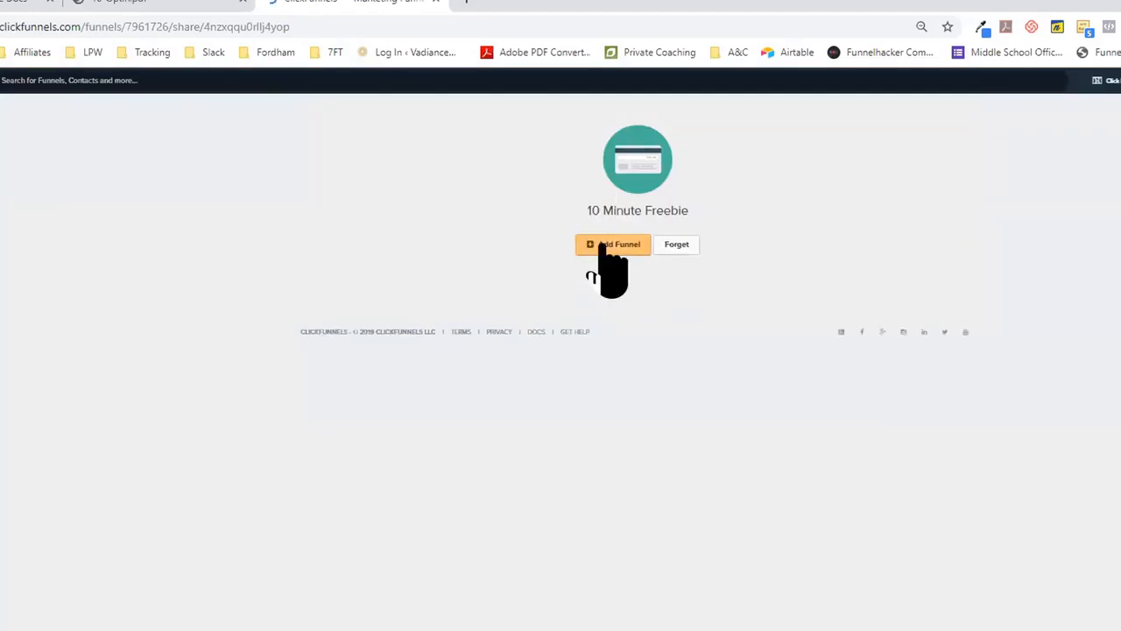
Step: Add the shared 10 Minute Freebie funnel to the ClickFunnels account
left_click(605, 247)
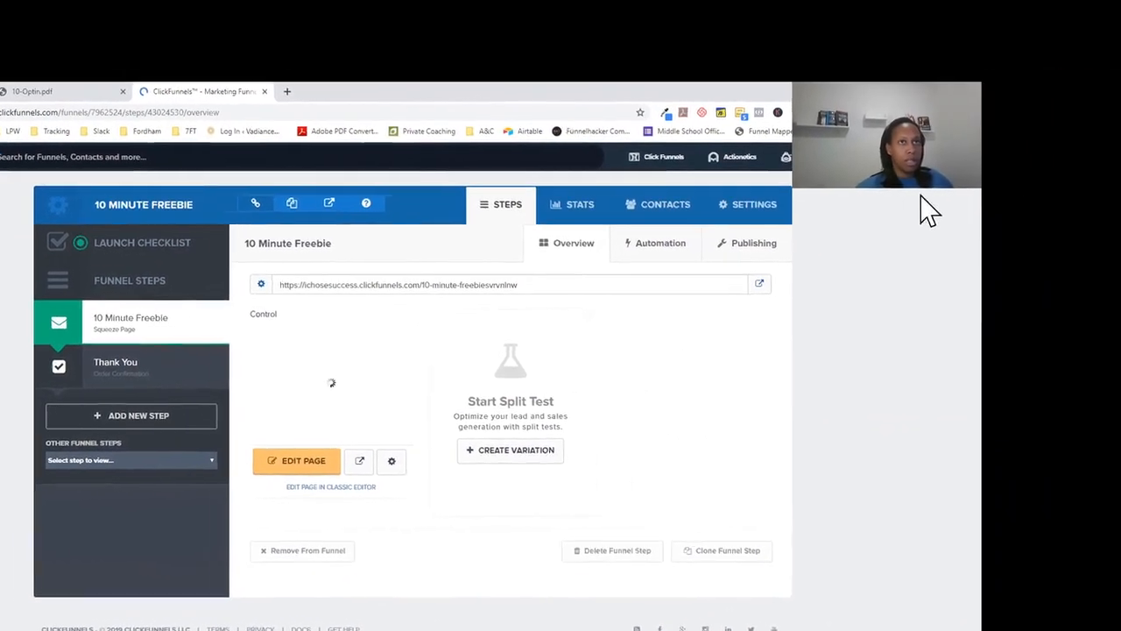
mouse_move(917, 175)
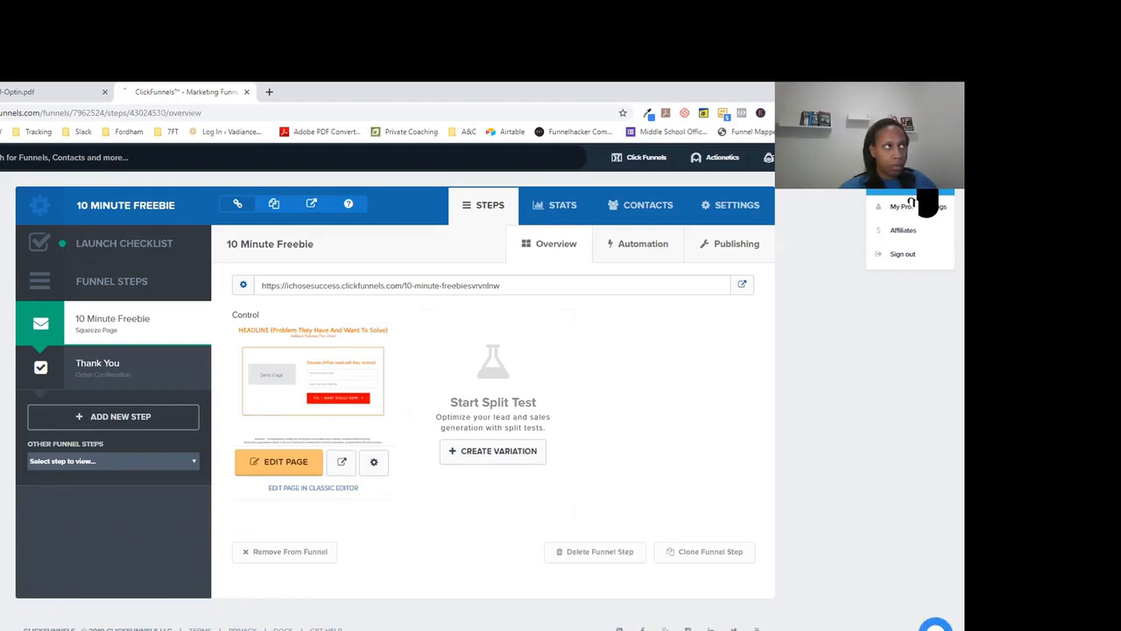
Step: In profile Digital Assets, upload eStmt_2019-08-30.pdf from Downloads as new asset 'Demo pdf'
left_click(866, 210)
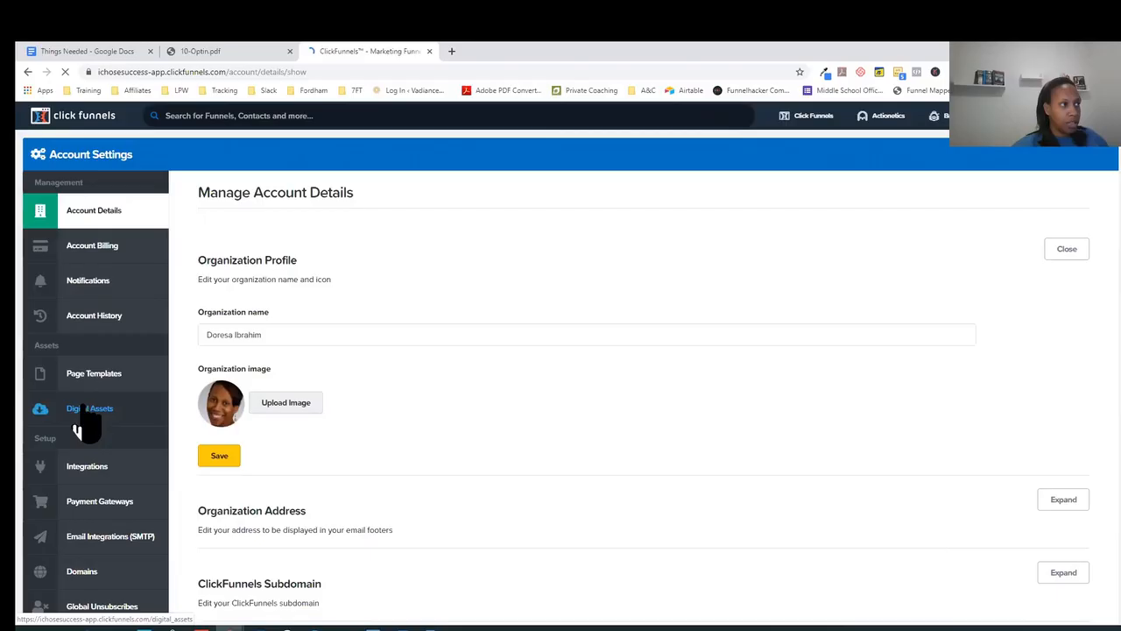
left_click(77, 425)
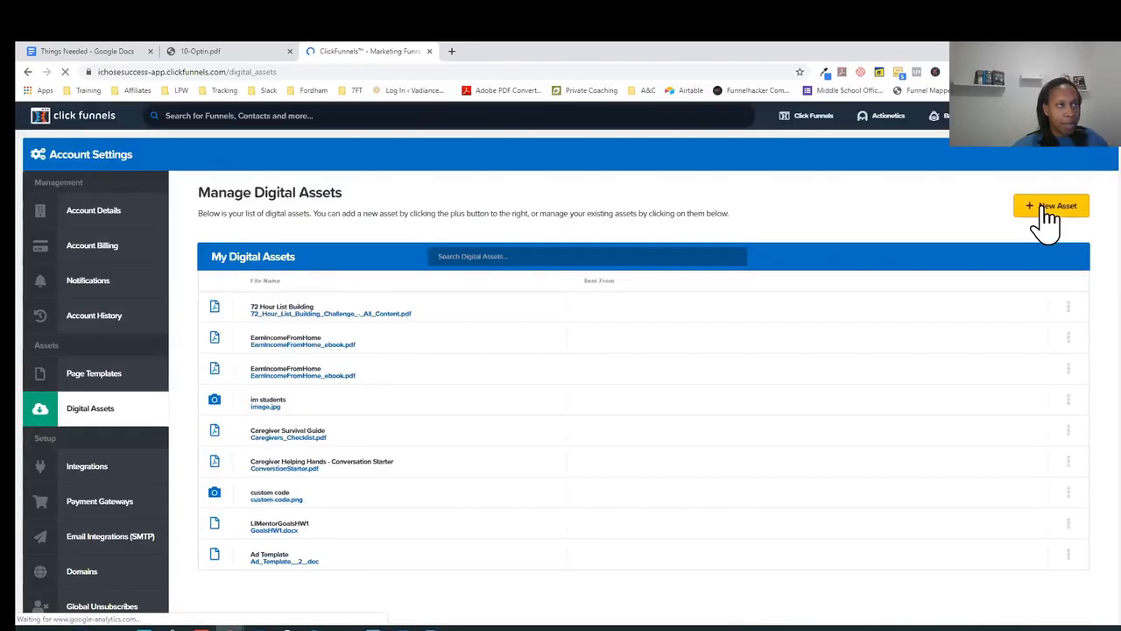
left_click(1048, 219)
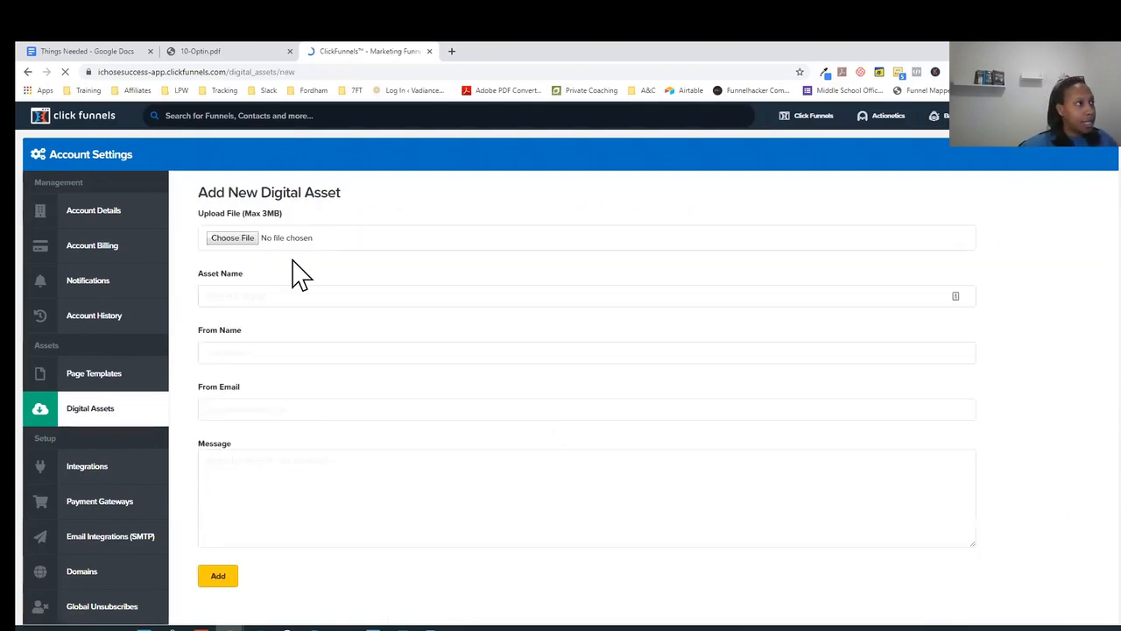
left_click(248, 238)
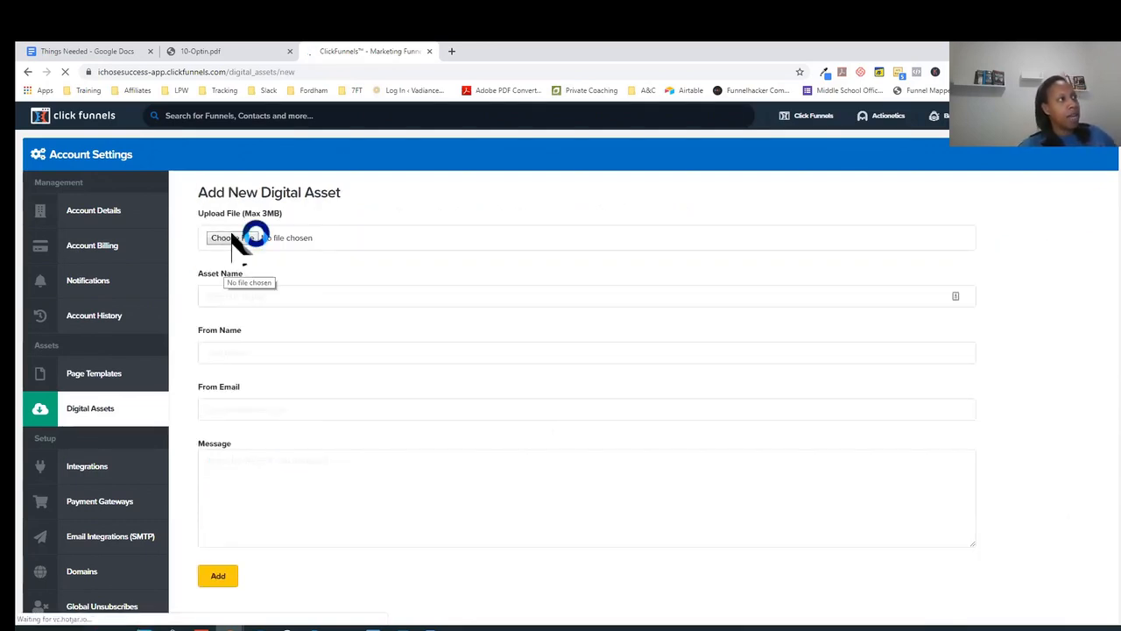
left_click(244, 238)
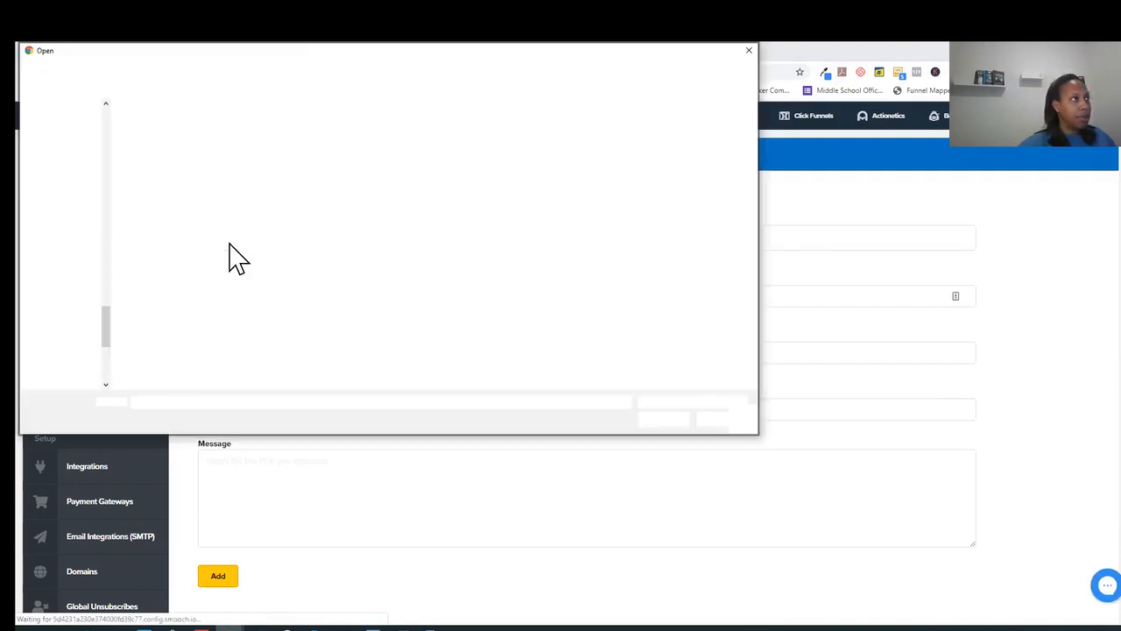
left_click(143, 294)
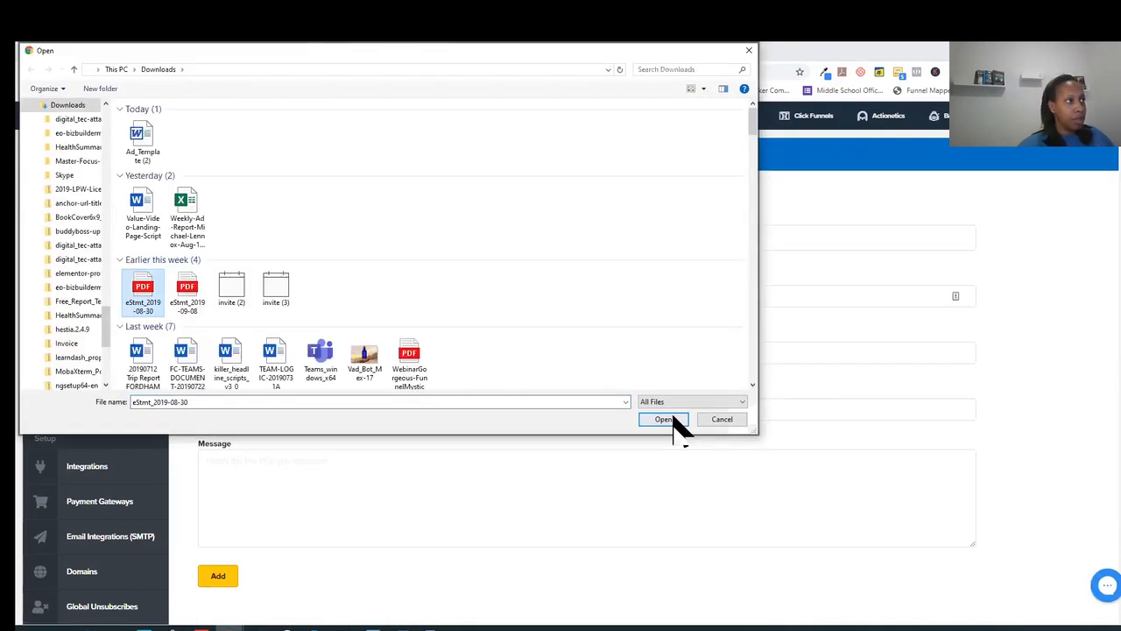
left_click(667, 419)
left_click(272, 298)
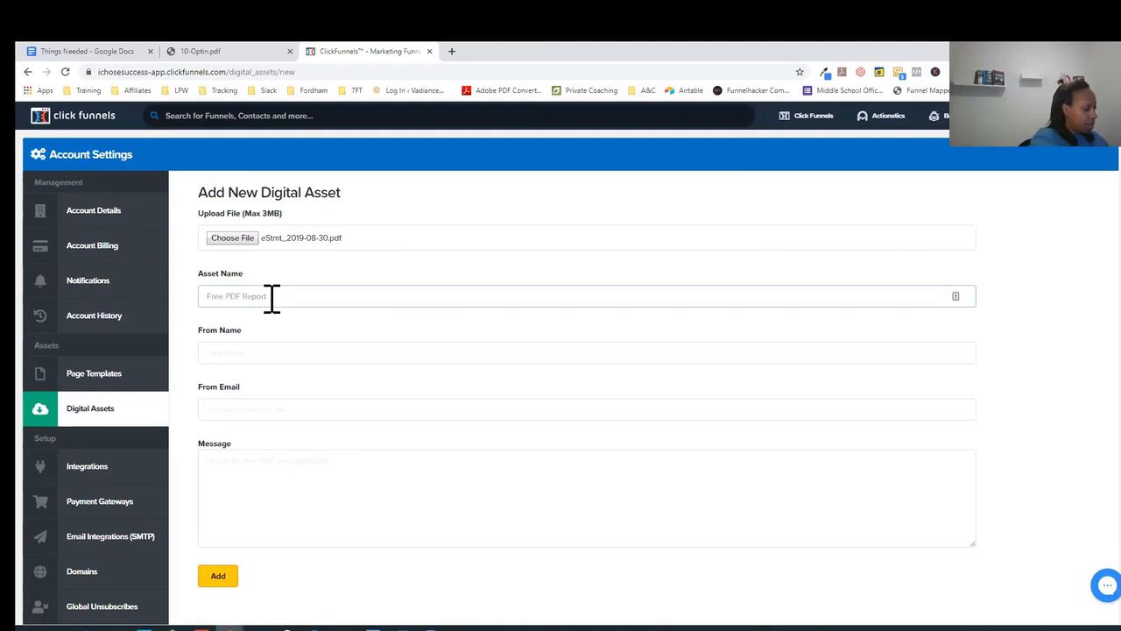
type("Demo")
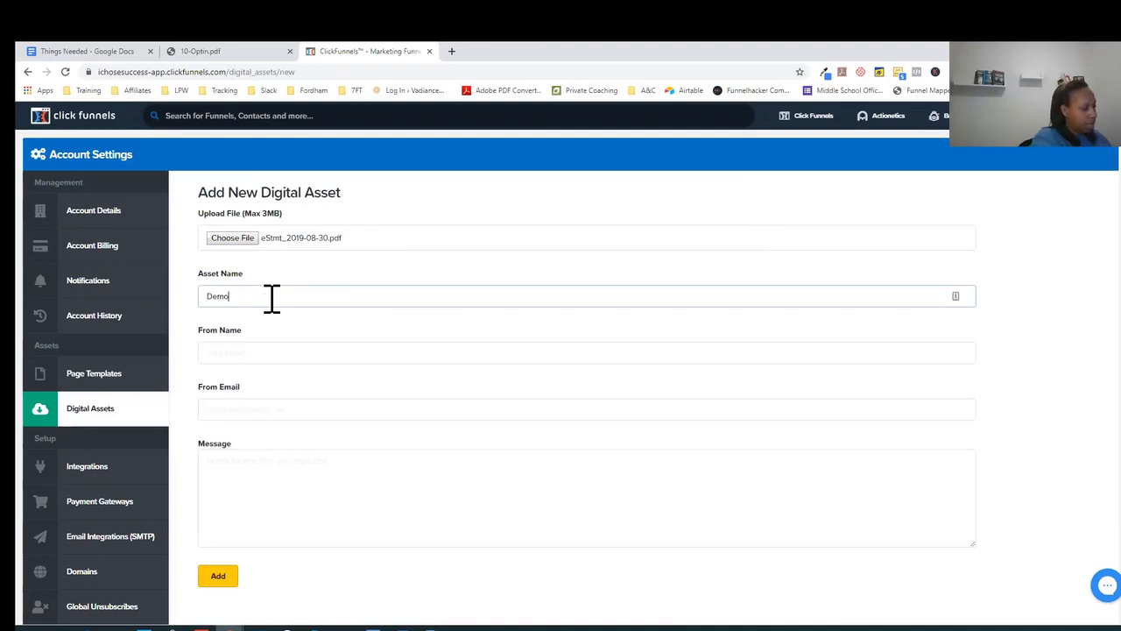
type(" pd")
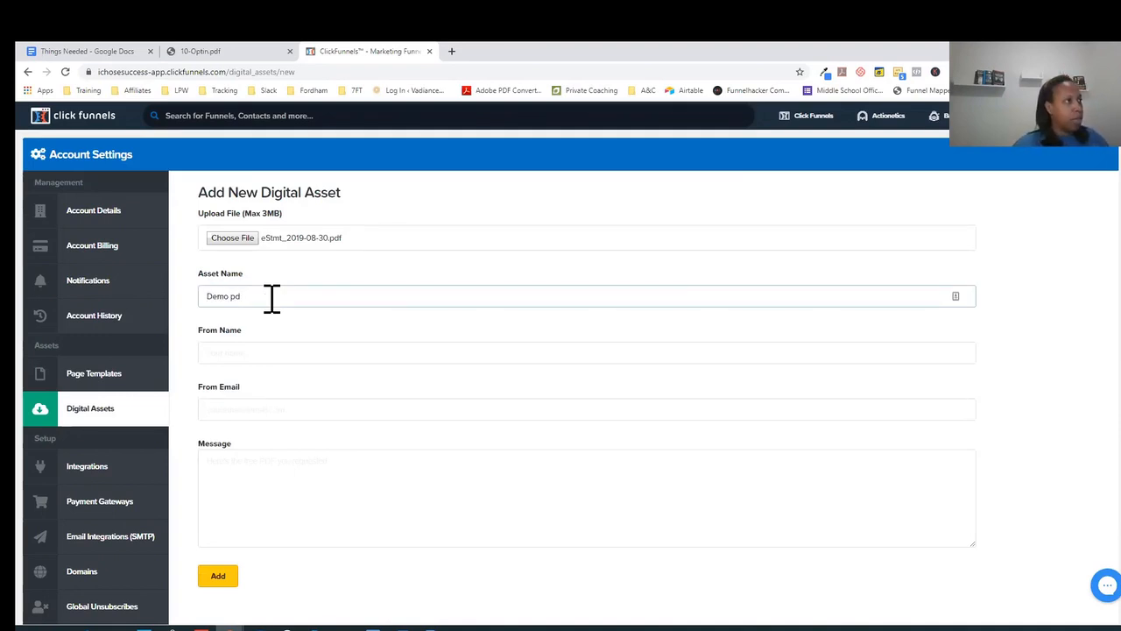
type("f")
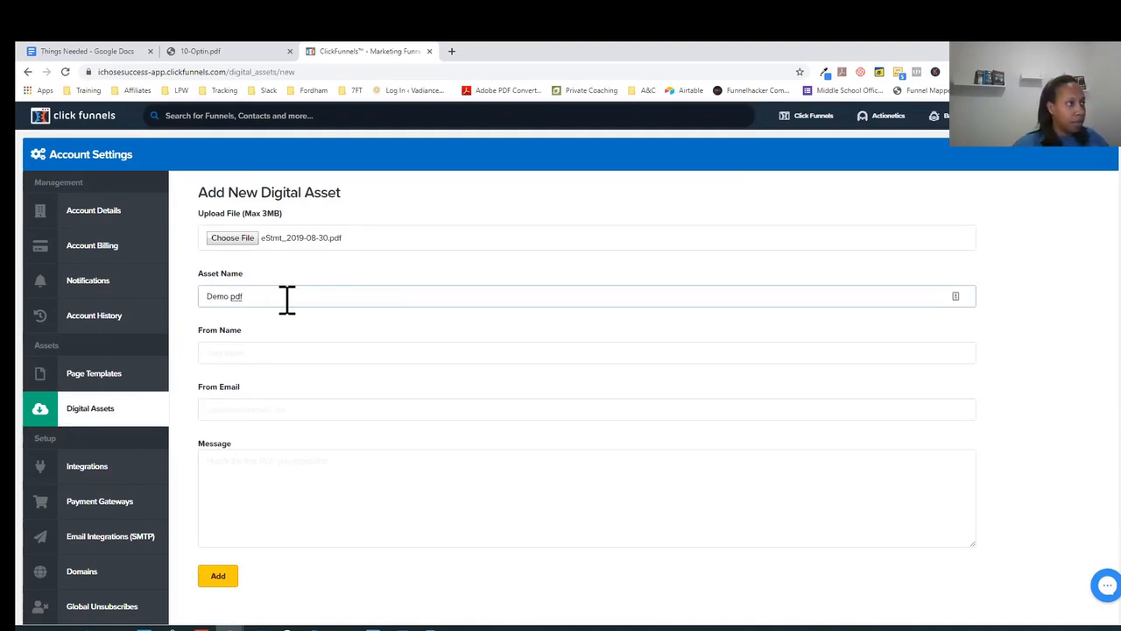
left_click(219, 579)
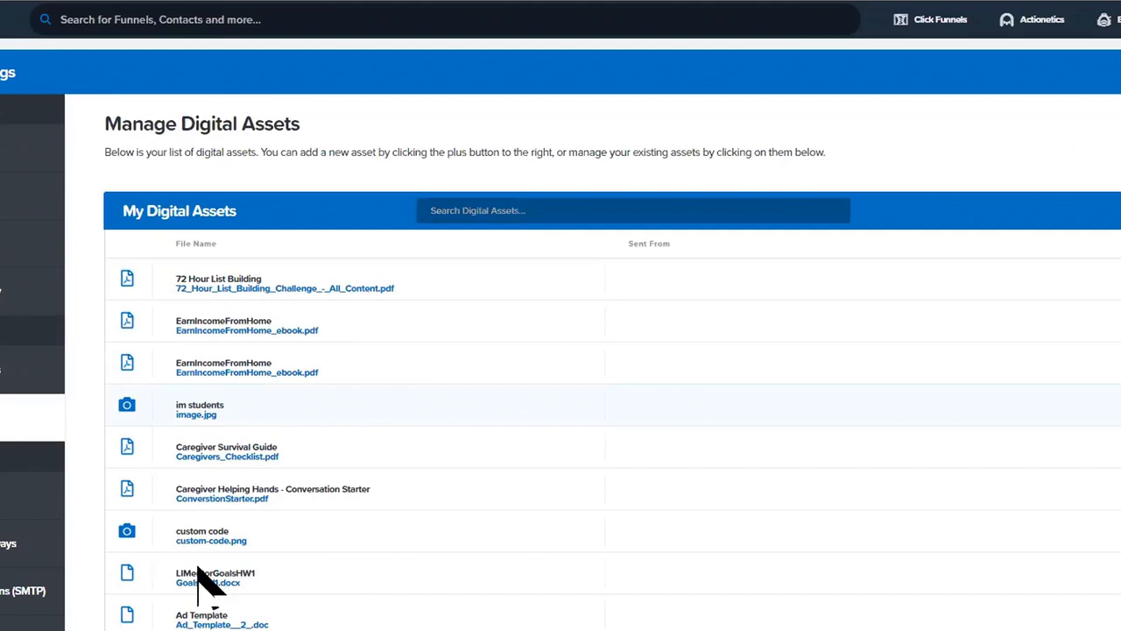
Step: Confirm Demo pdf is in the assets list, then open the 10 Minute Freebie funnel for editing
scroll(246, 585, "down", 1)
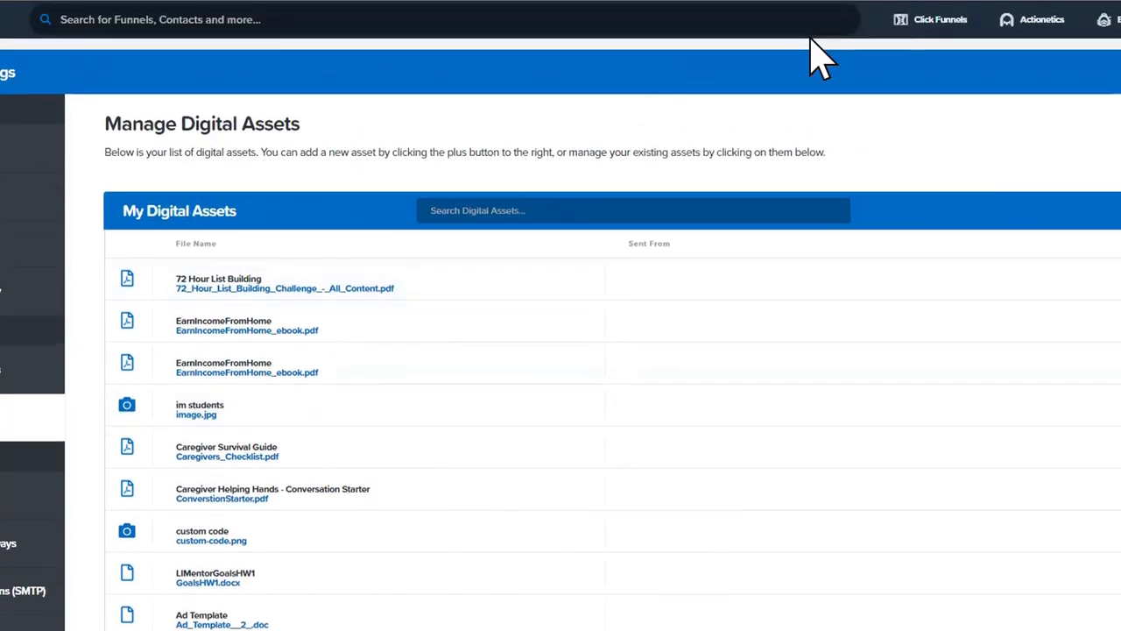
mouse_move(927, 36)
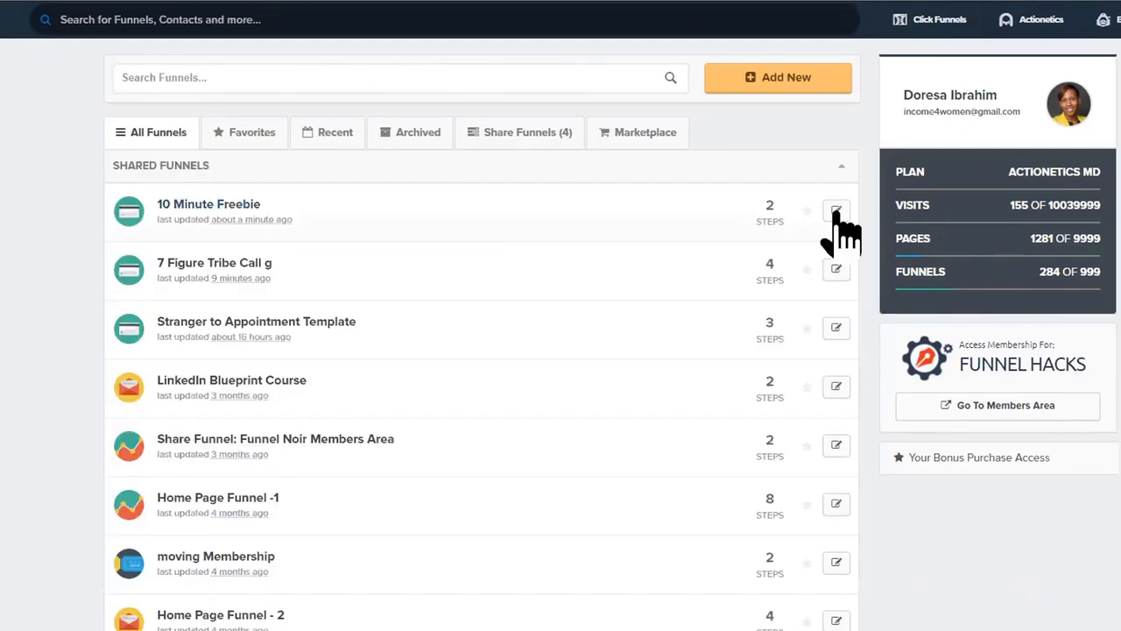
left_click(836, 212)
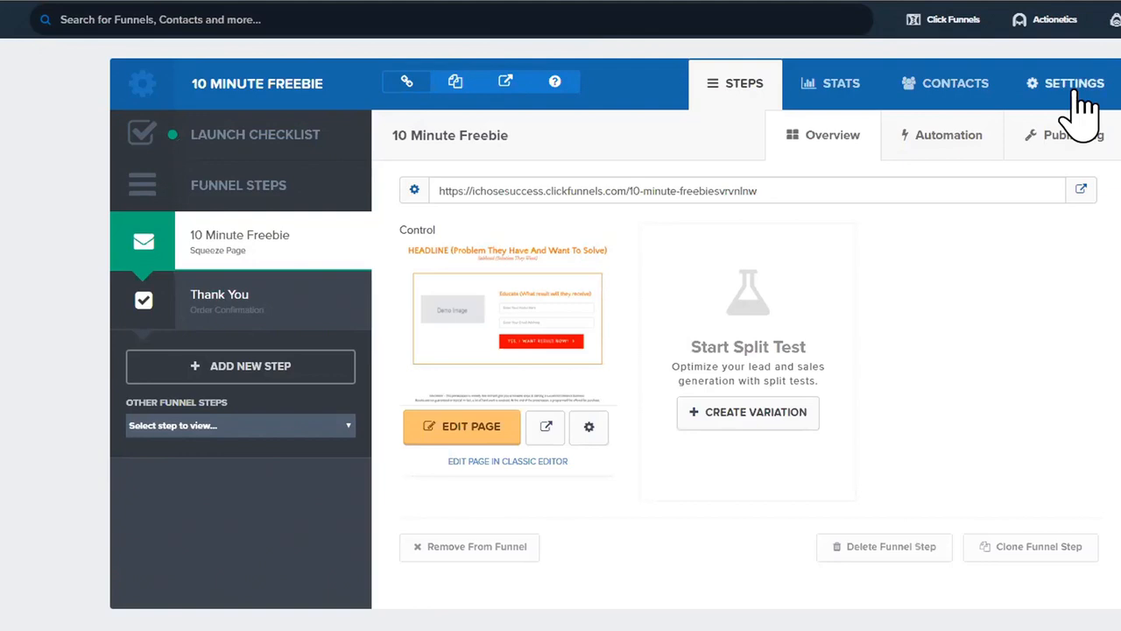
Step: Rename the funnel to '10 Minute Freebie demo' and remove the Shared Funnels group tag
left_click(1076, 84)
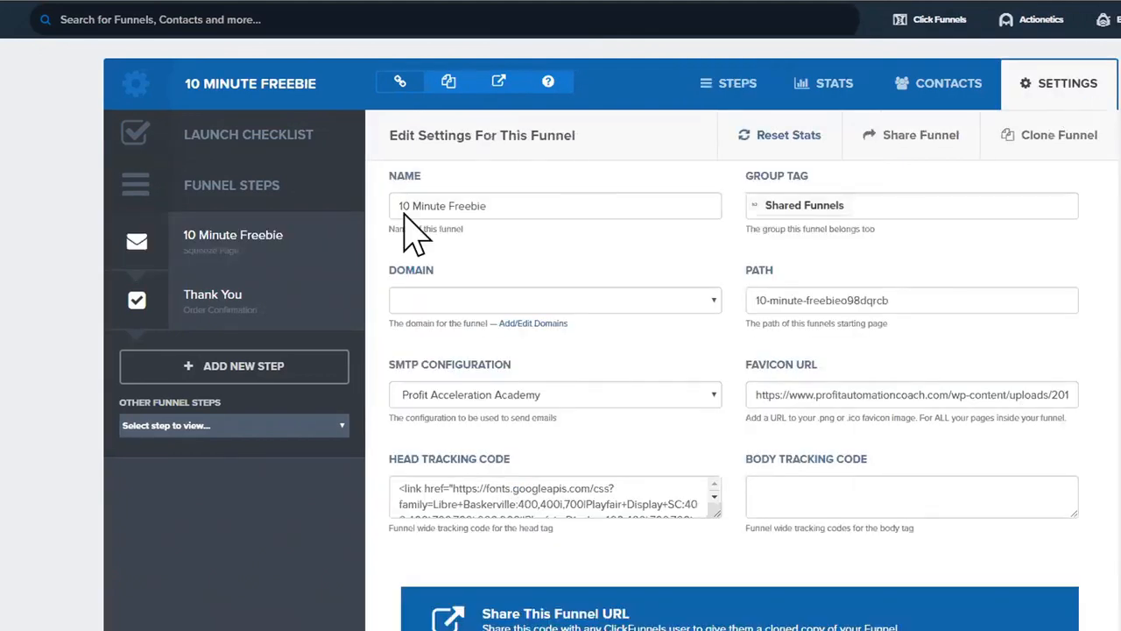
triple_click(543, 212)
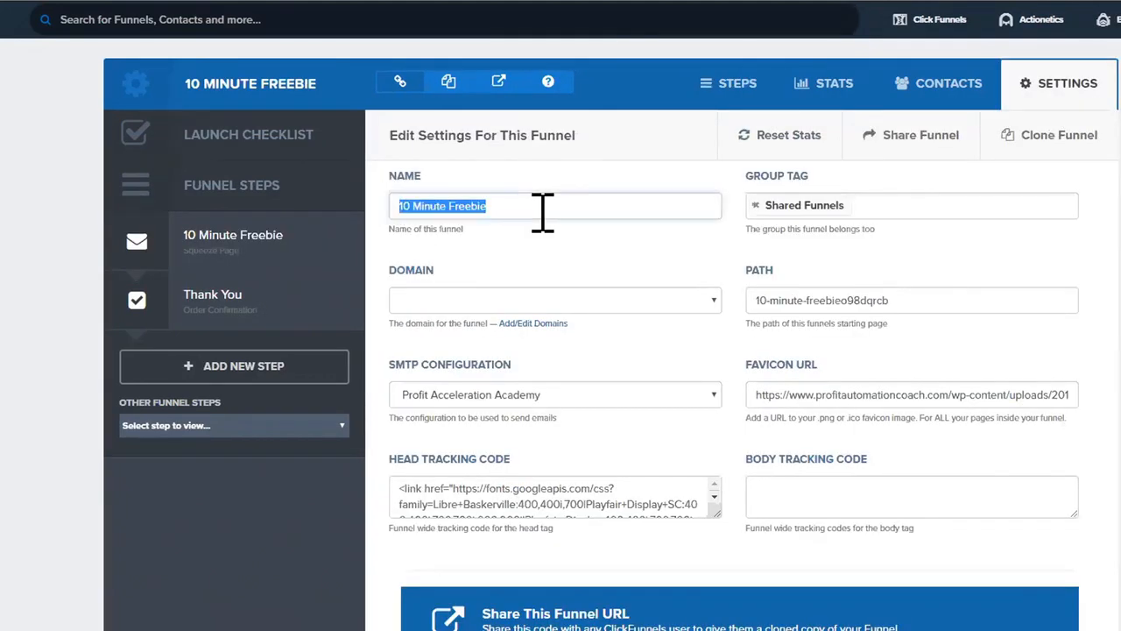
left_click(544, 212)
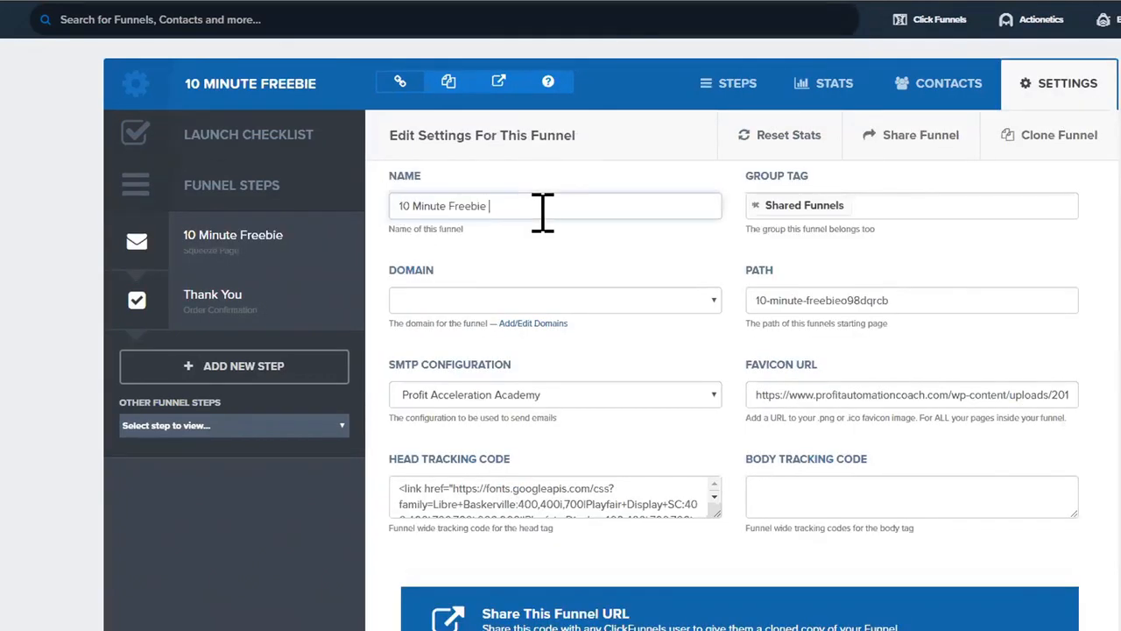
type("demo")
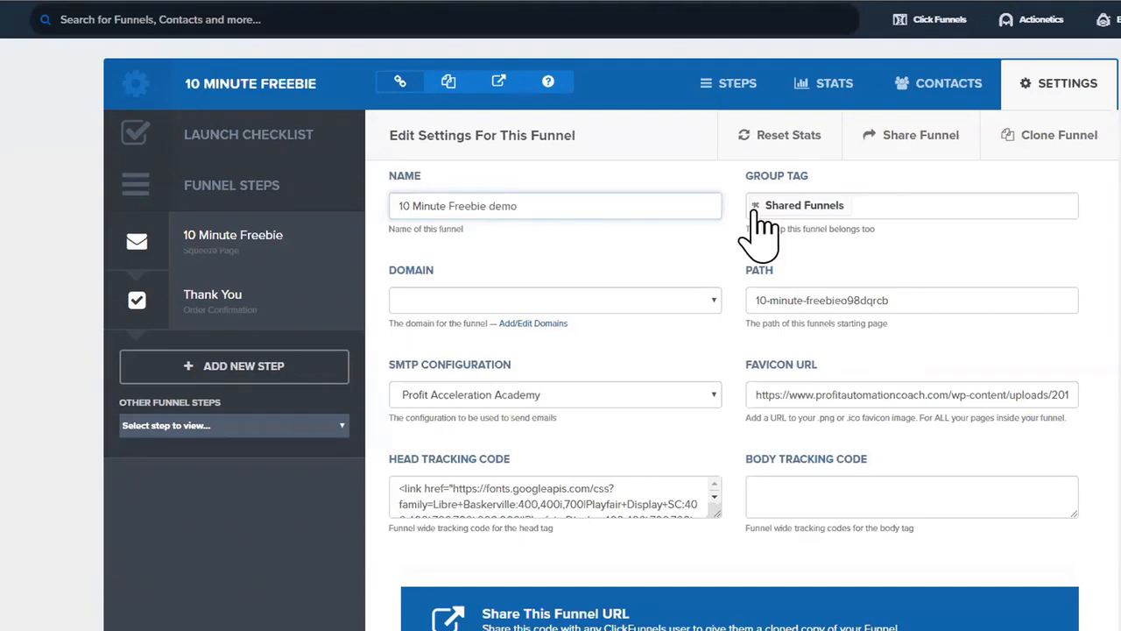
left_click(756, 207)
left_click(803, 210)
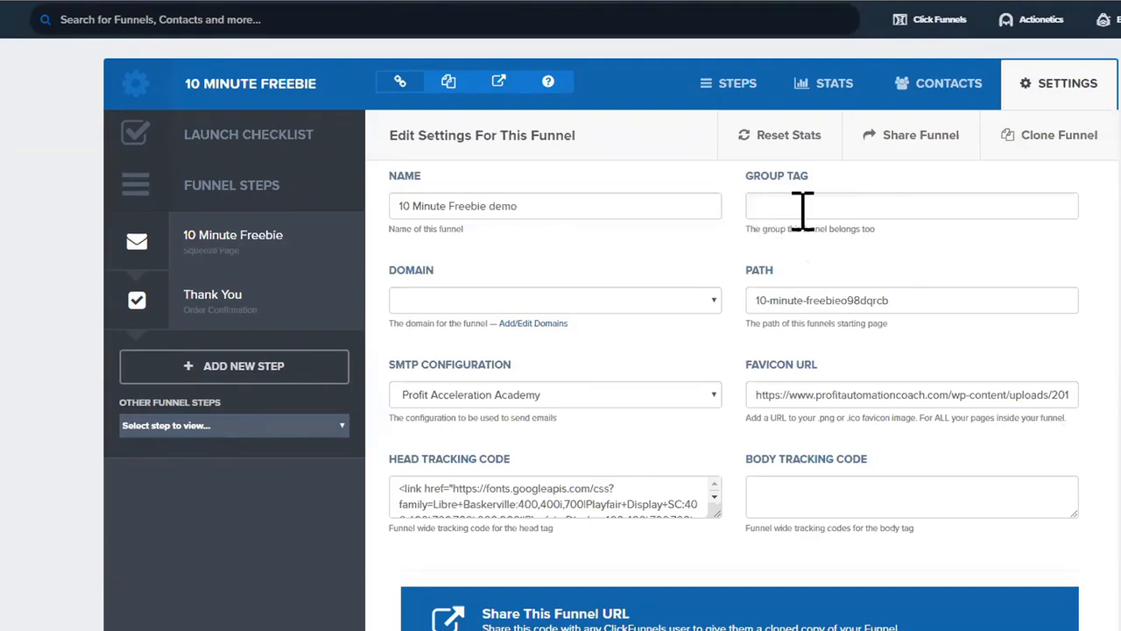
type("De")
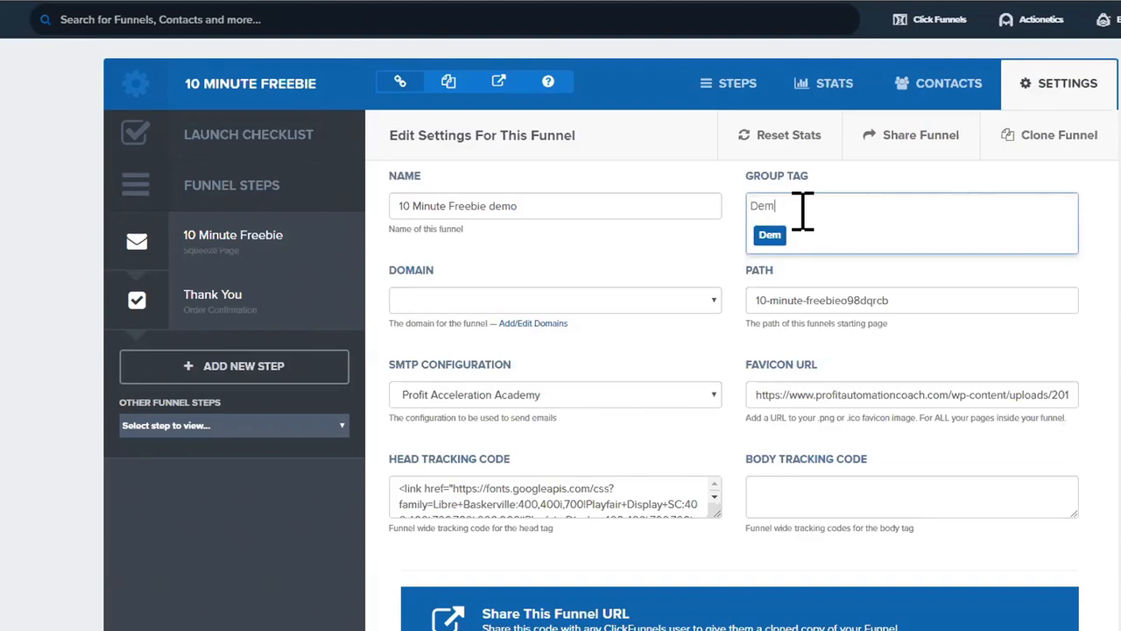
type("mo")
left_click(475, 298)
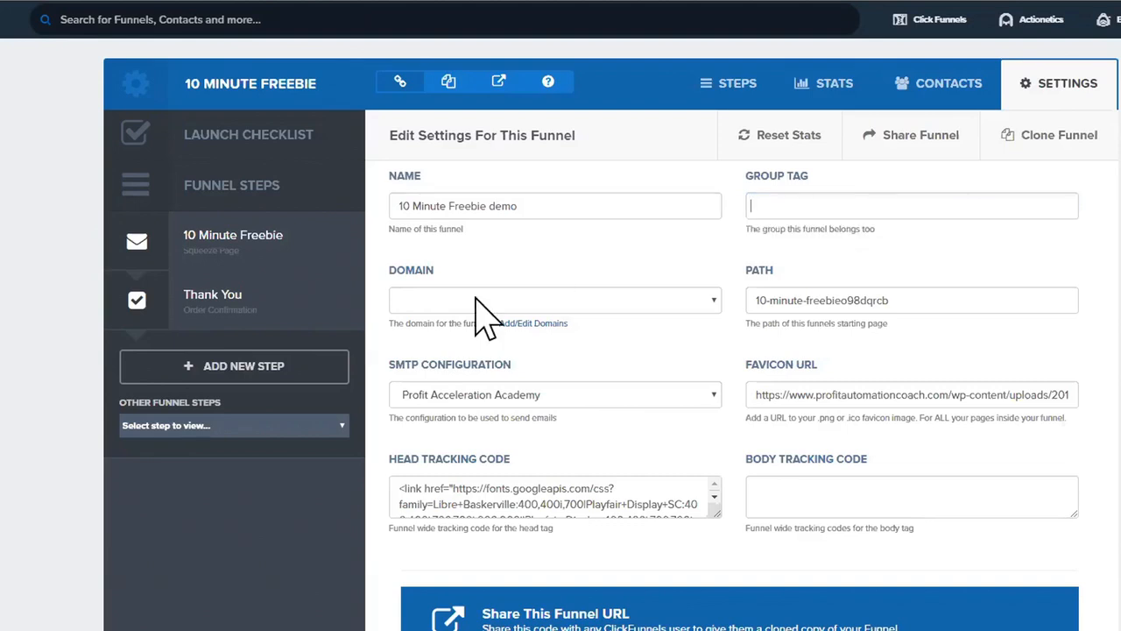
Step: Set the funnel domain to esalelerate.com and keep Profit Acceleration Academy for email sending
left_click(714, 301)
scroll(543, 613, "down", 10)
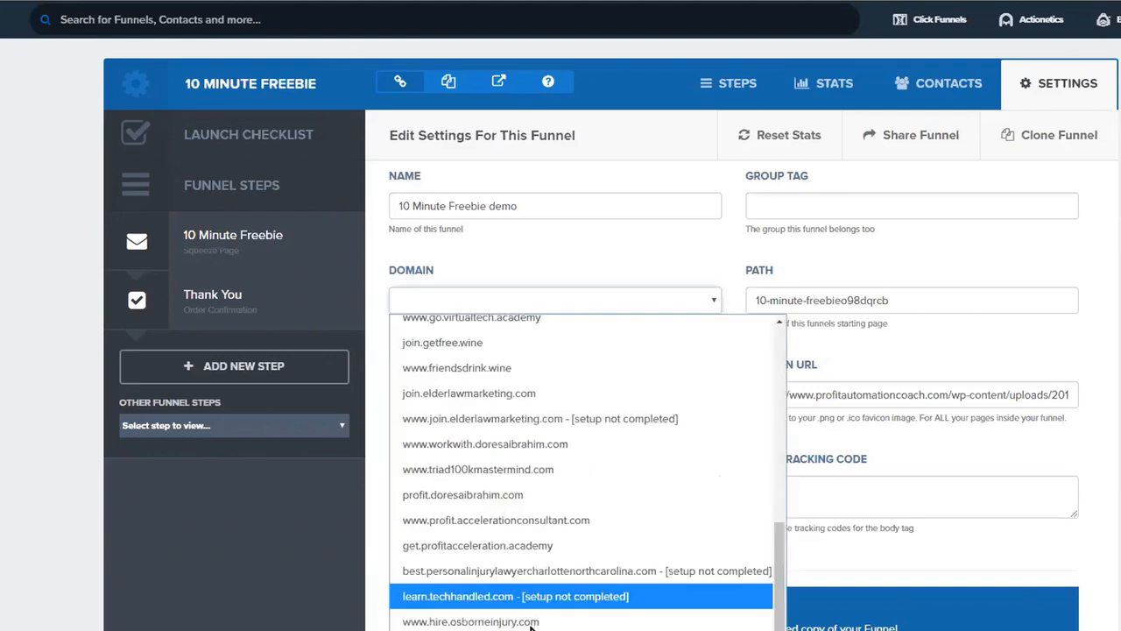
scroll(563, 401, "up", 3)
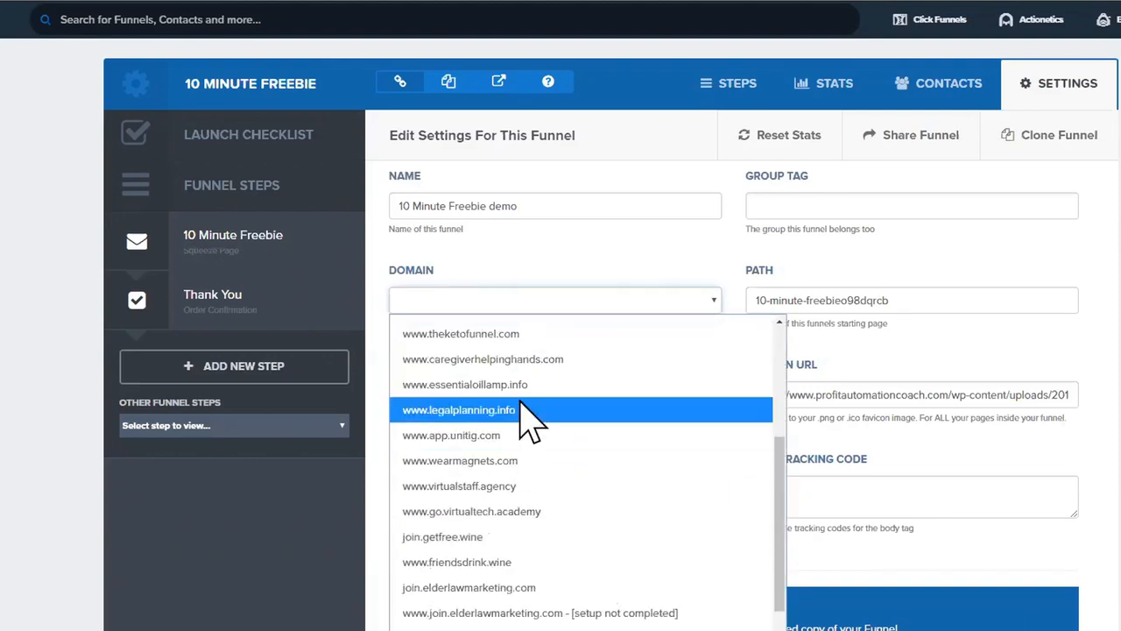
scroll(523, 355, "up", 2)
left_click(512, 368)
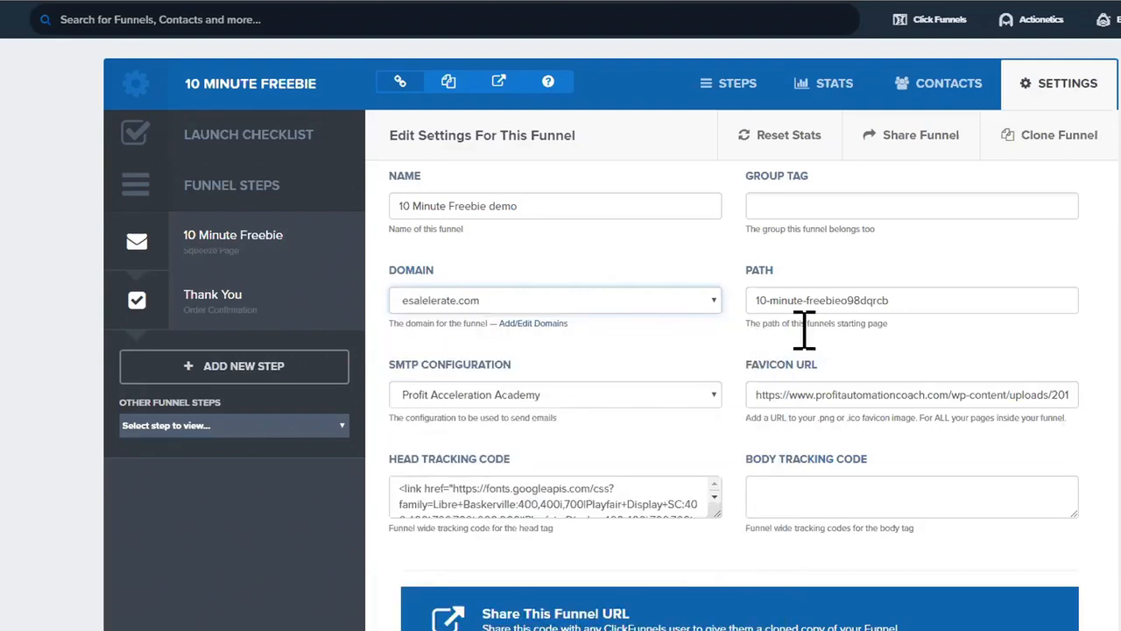
left_click_drag(797, 300, 888, 303)
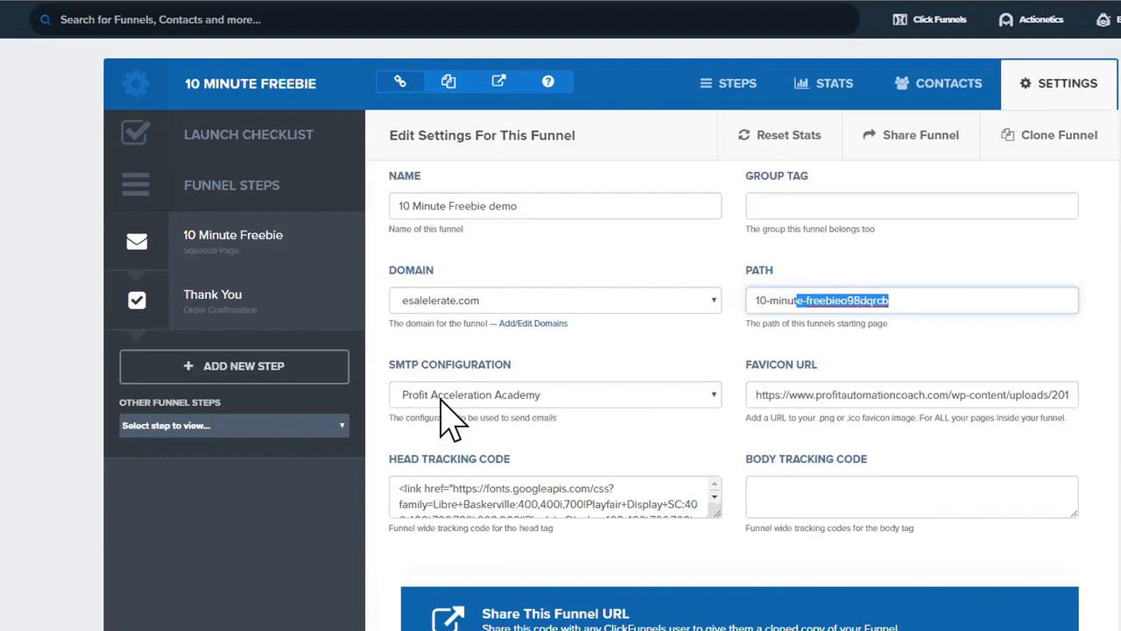
left_click(536, 394)
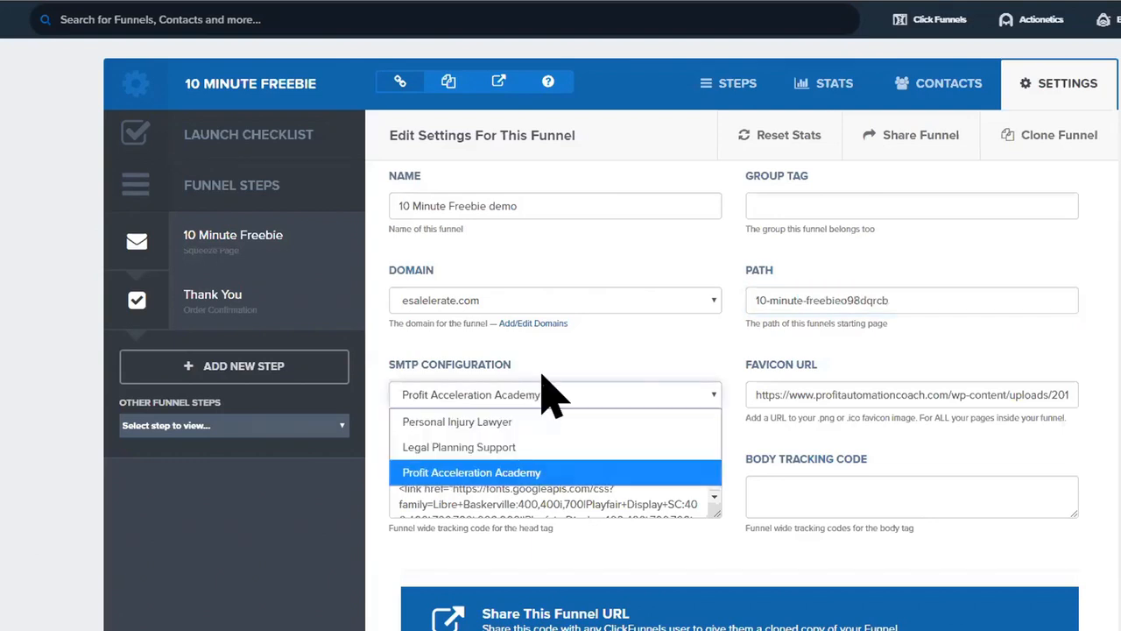
left_click(556, 345)
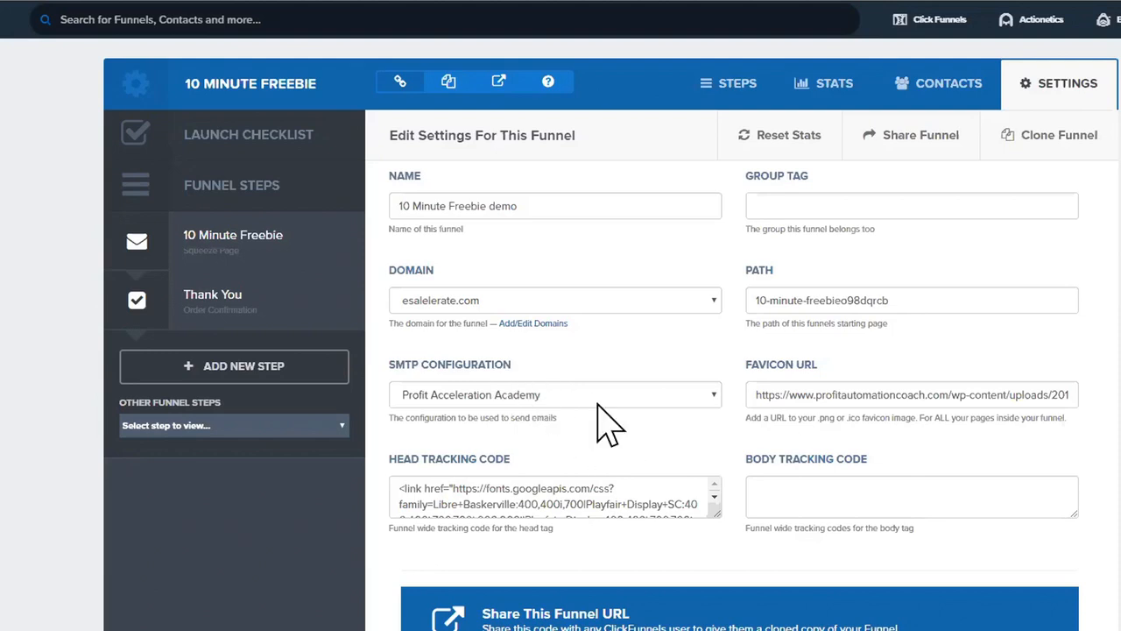
Step: Review the funnel's favicon URL and head tracking code settings
left_click_drag(747, 365, 819, 368)
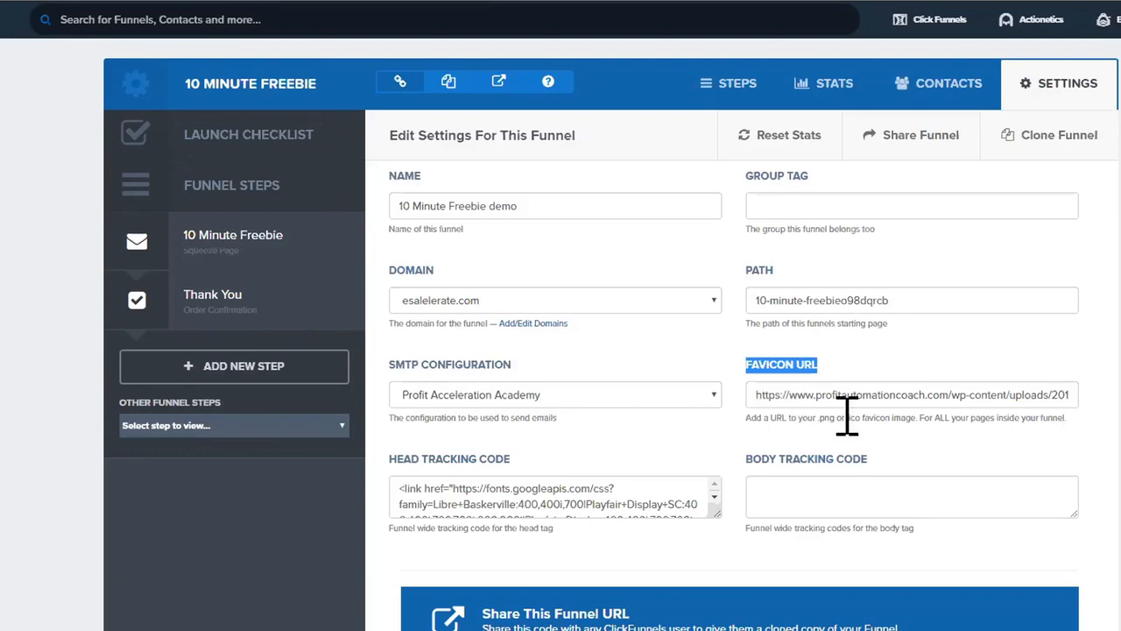
left_click_drag(818, 393, 1093, 427)
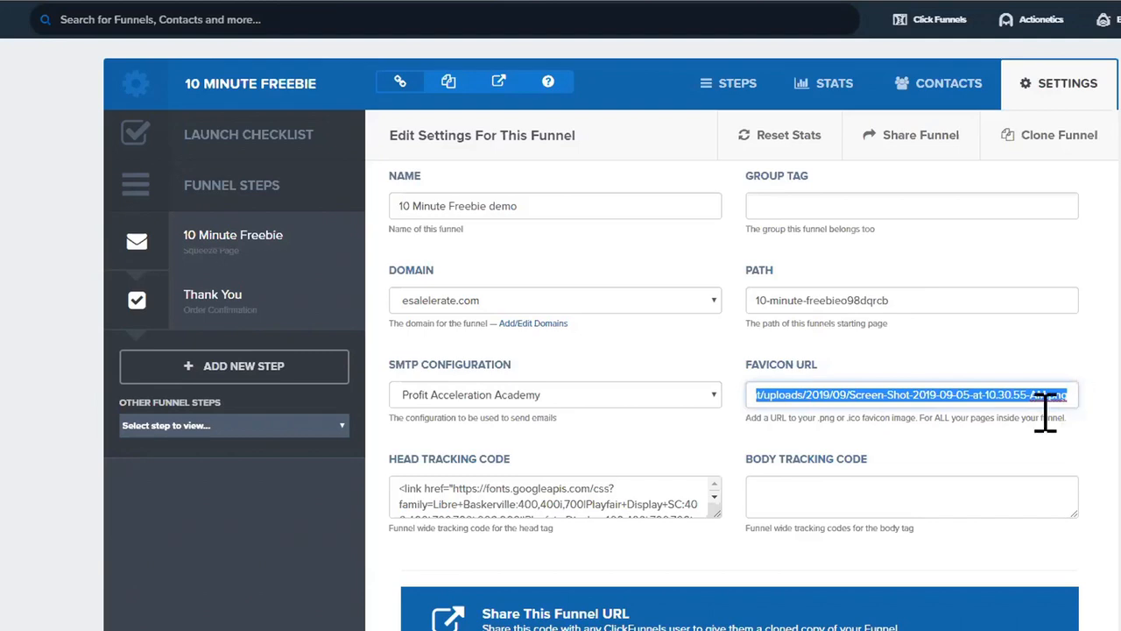
left_click_drag(386, 456, 601, 493)
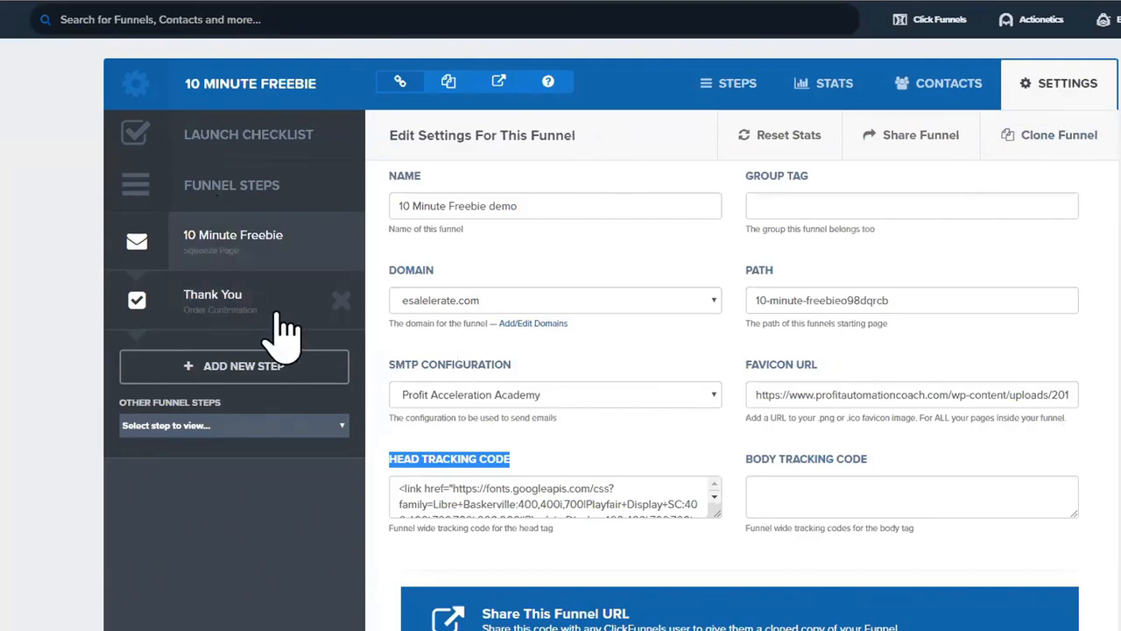
Step: Save the funnel settings with Save And Update Settings at the bottom of the page
scroll(613, 511, "down", 1)
scroll(613, 510, "up", 1)
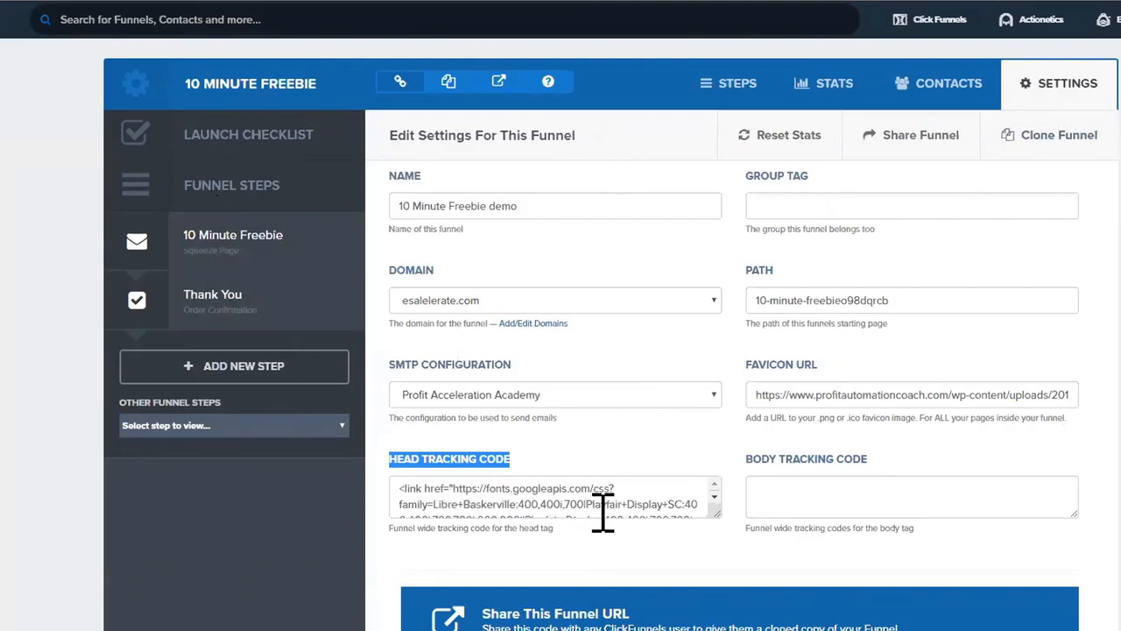
scroll(604, 561, "down", 1)
scroll(605, 596, "down", 12)
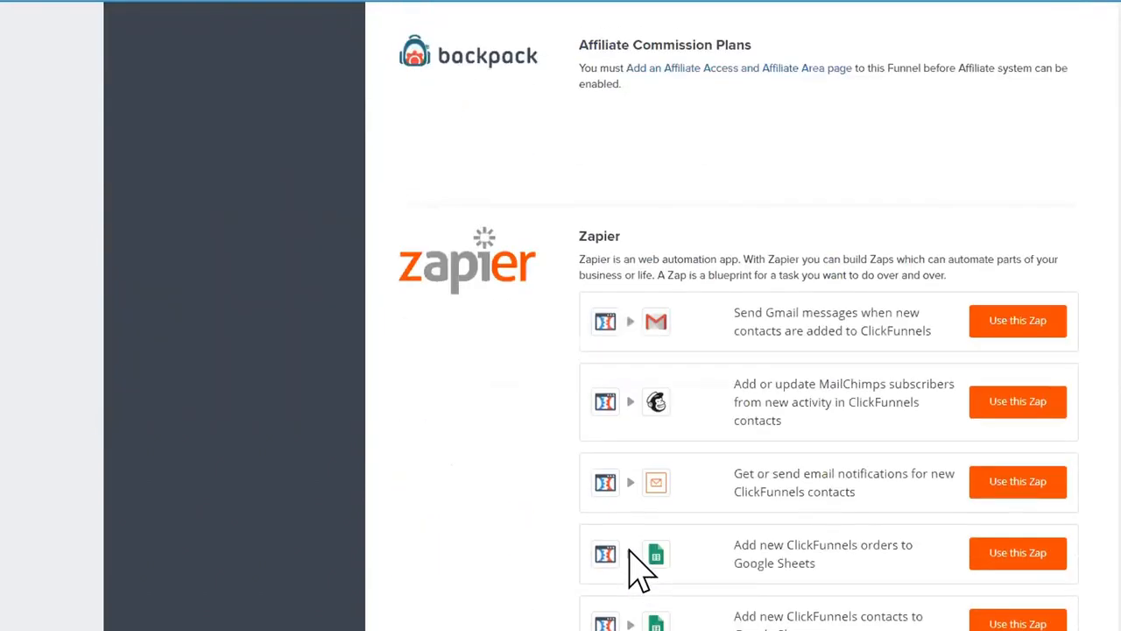
scroll(636, 570, "down", 10)
left_click(1031, 585)
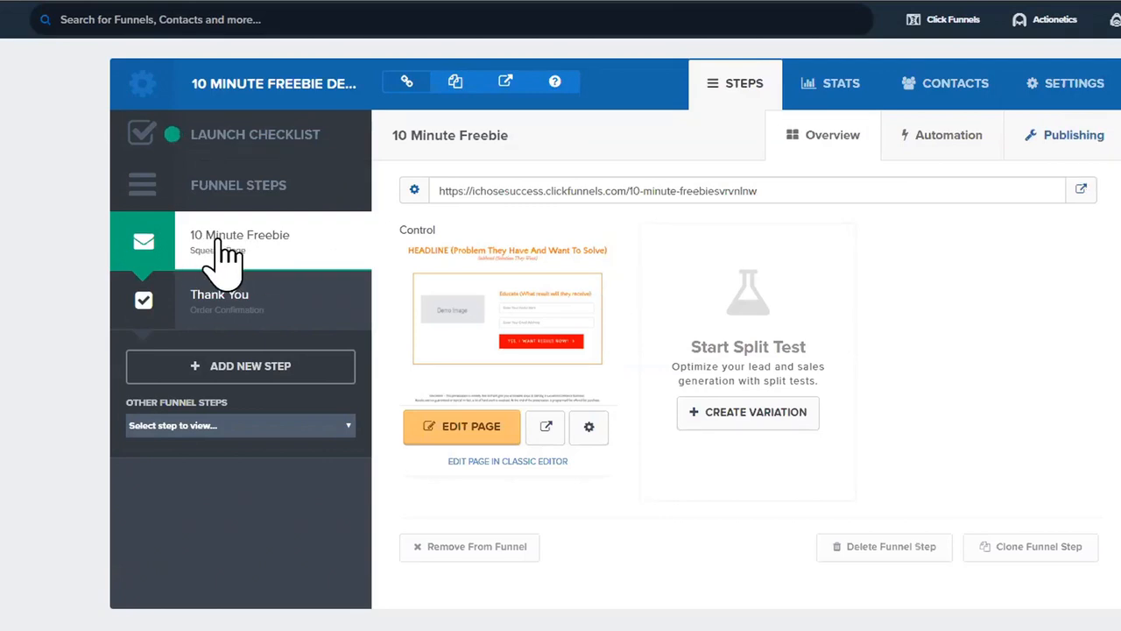
Step: Check the 10 Minute Freebie step's Funnel Step Name and Path in its publishing details
left_click(268, 248)
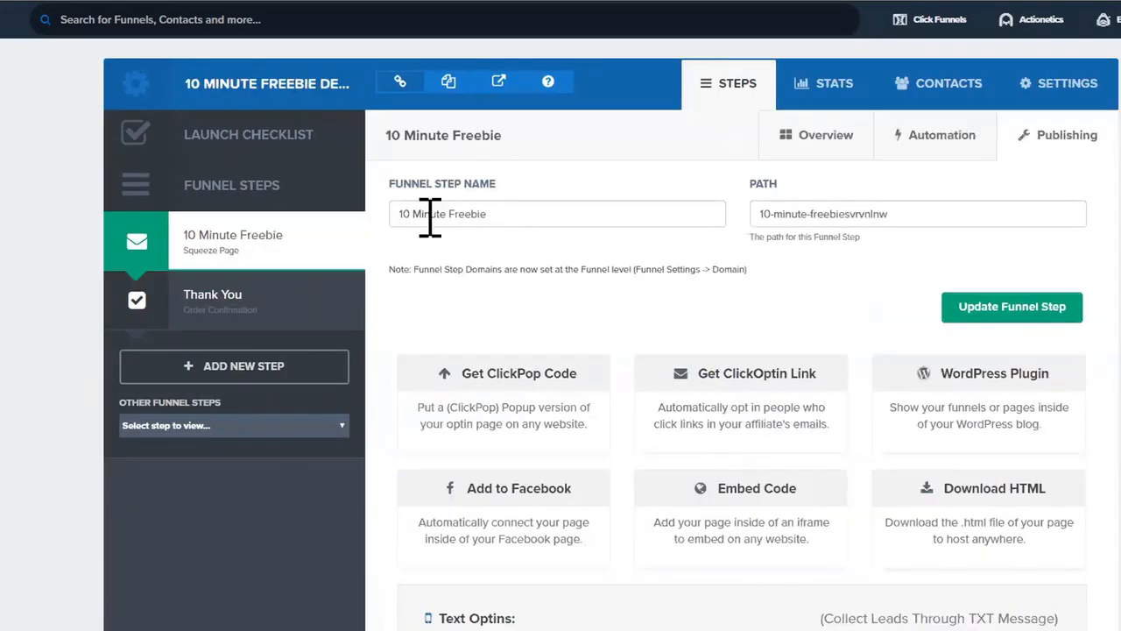
triple_click(503, 215)
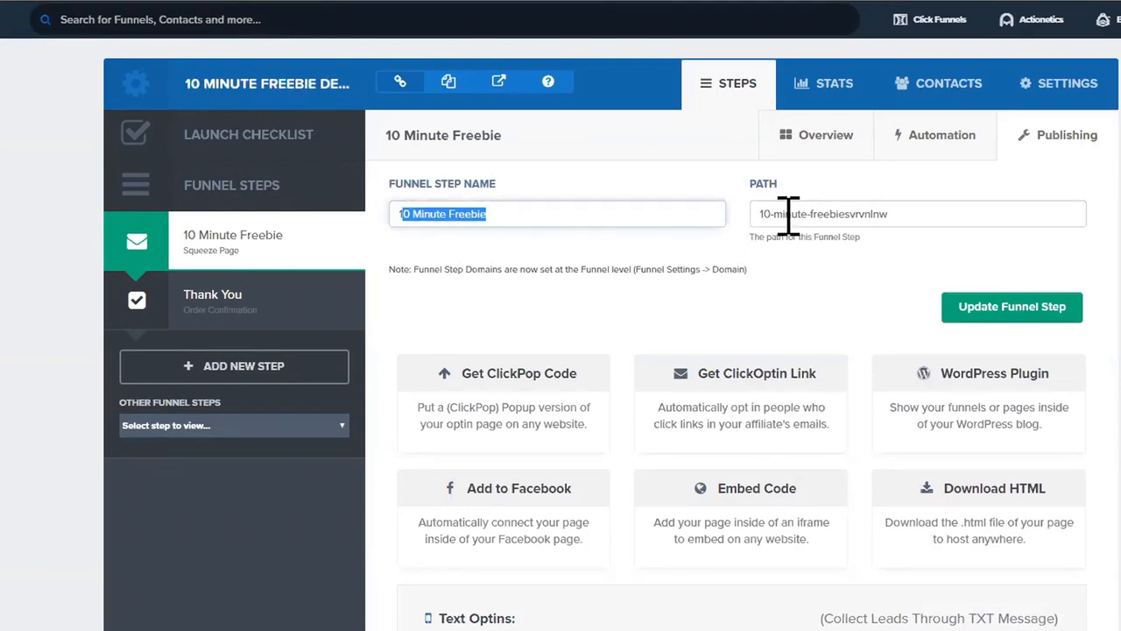
left_click_drag(759, 214, 929, 214)
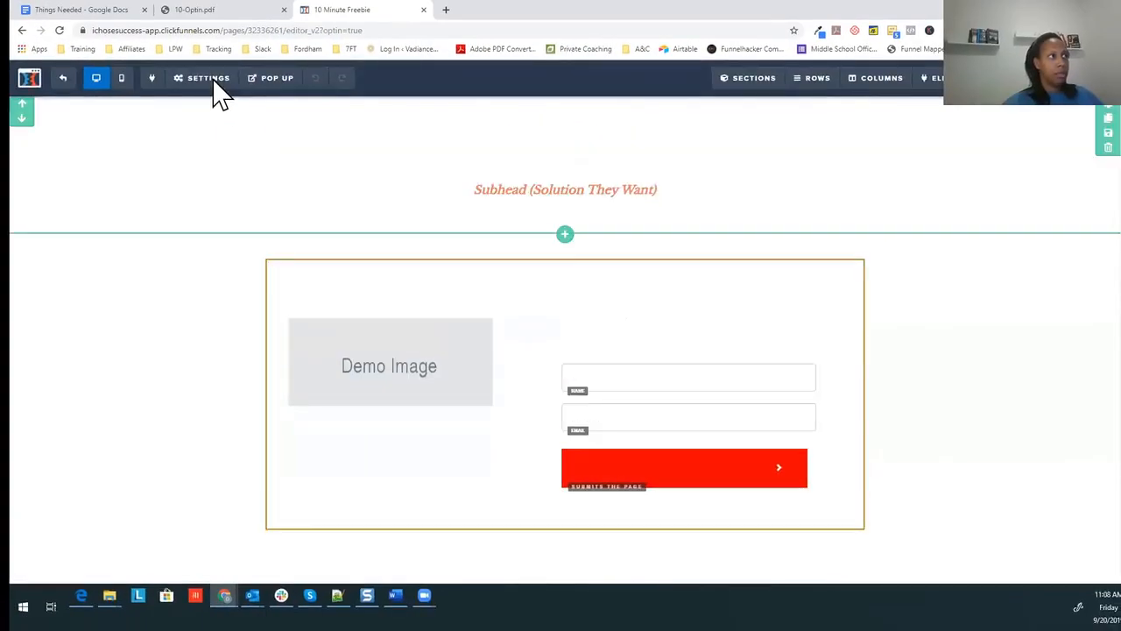
Step: Set the page's Digital Asset to Demo pdf in General settings and close the panel
left_click(212, 78)
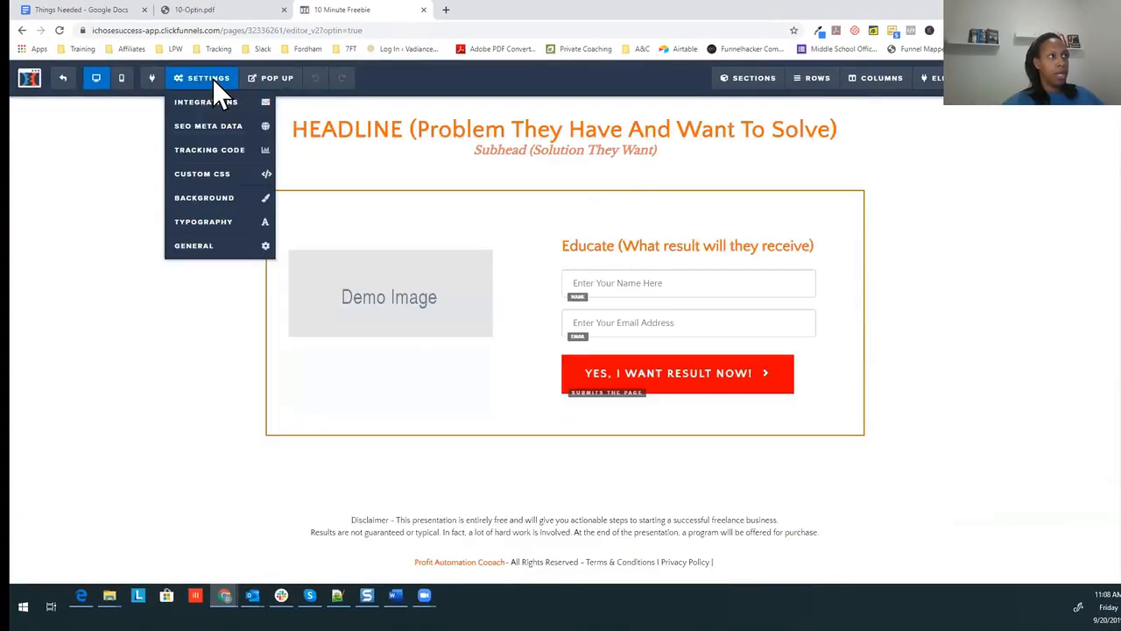
left_click(198, 249)
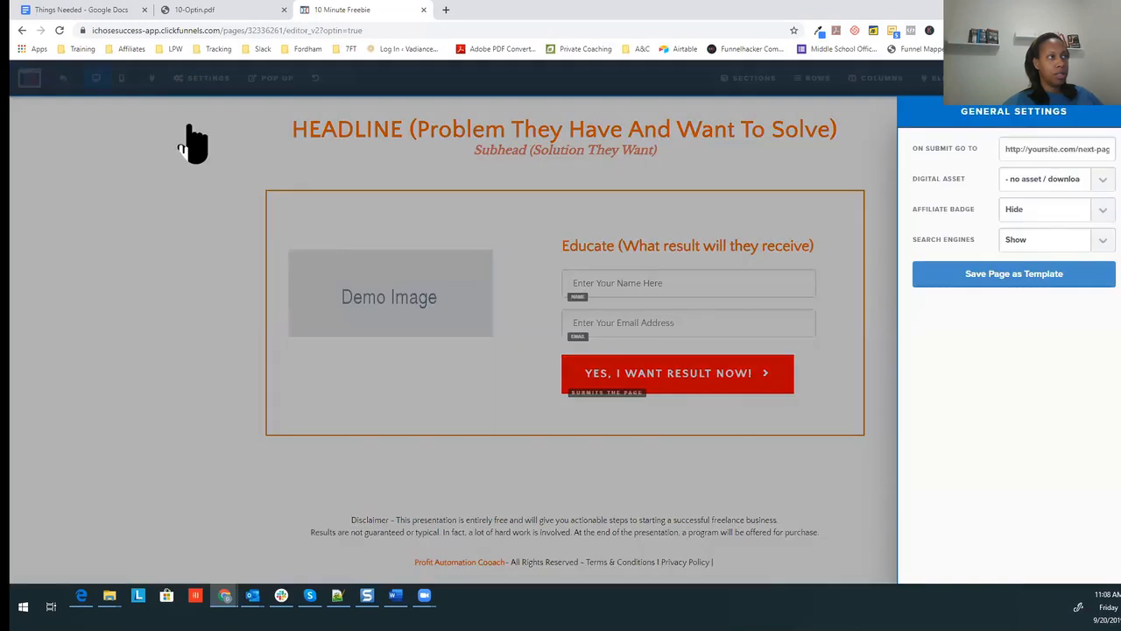
left_click(1091, 179)
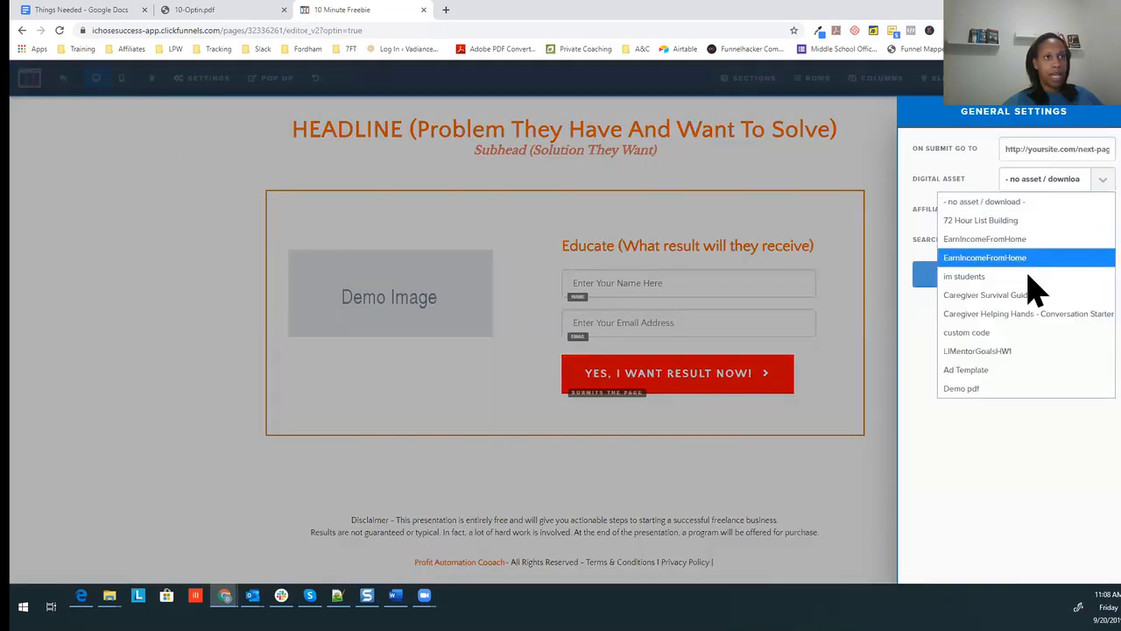
left_click(986, 390)
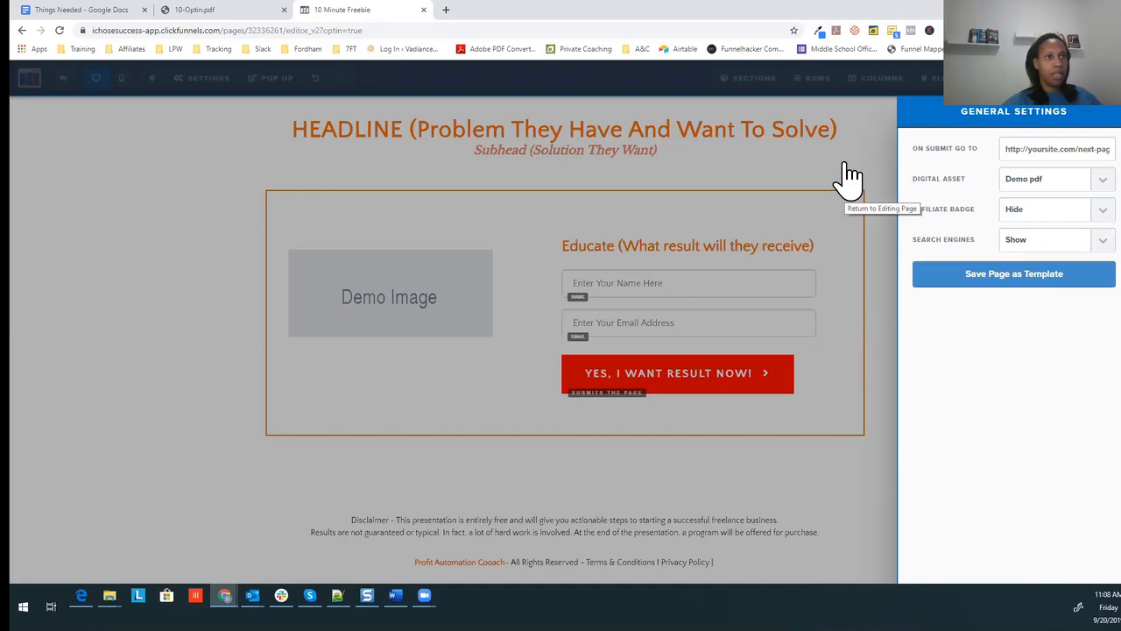
left_click(486, 140)
mouse_move(211, 92)
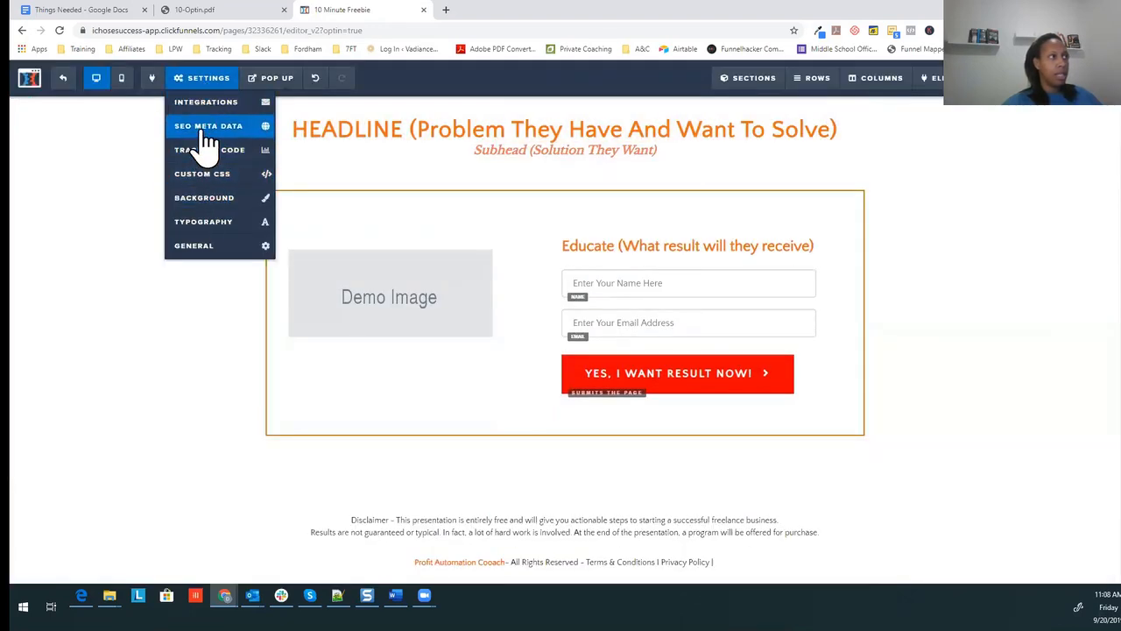
Step: Review SEO title, description and keywords, and replace the Author with the owner's name
left_click(205, 132)
left_click_drag(1014, 165, 922, 163)
left_click_drag(991, 215, 927, 211)
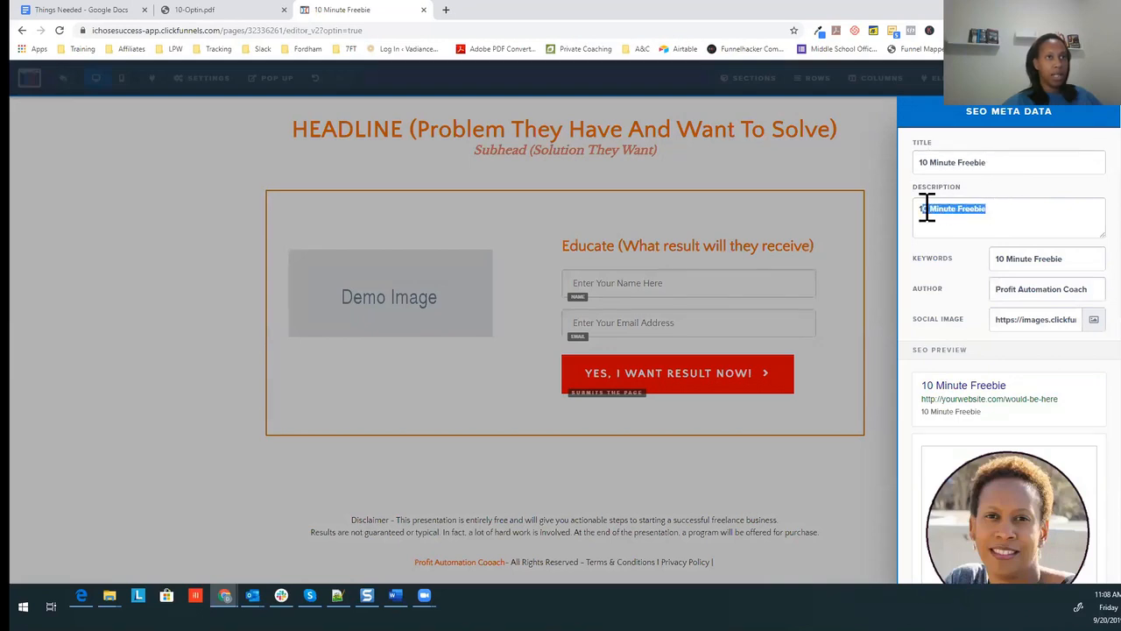
left_click_drag(1007, 258, 1070, 261)
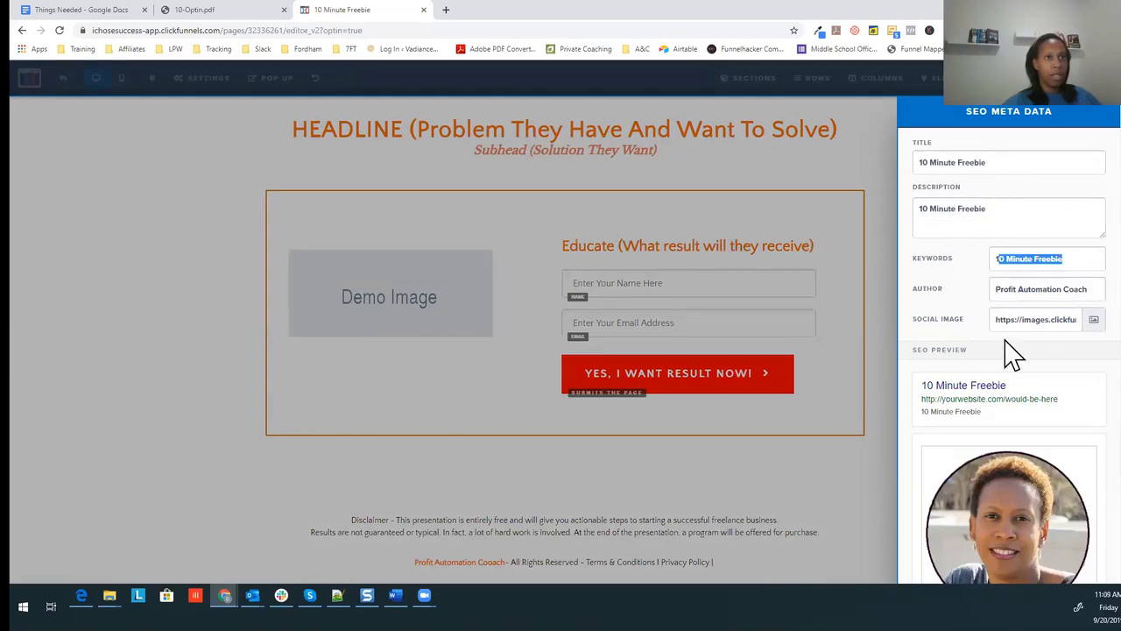
left_click_drag(1026, 290, 996, 290)
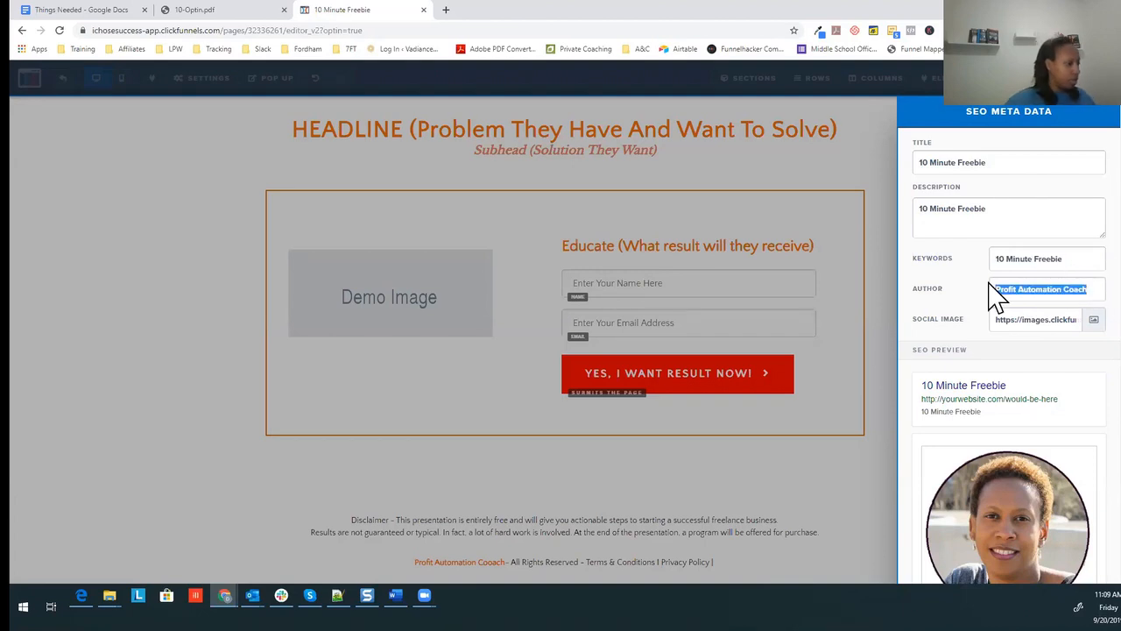
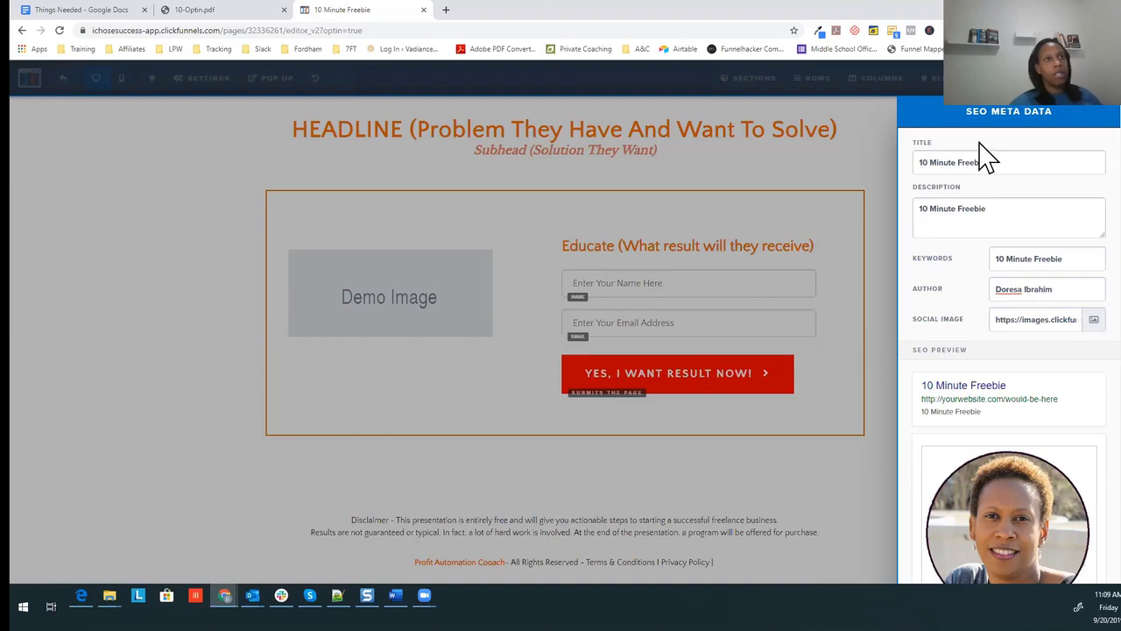
left_click(909, 86)
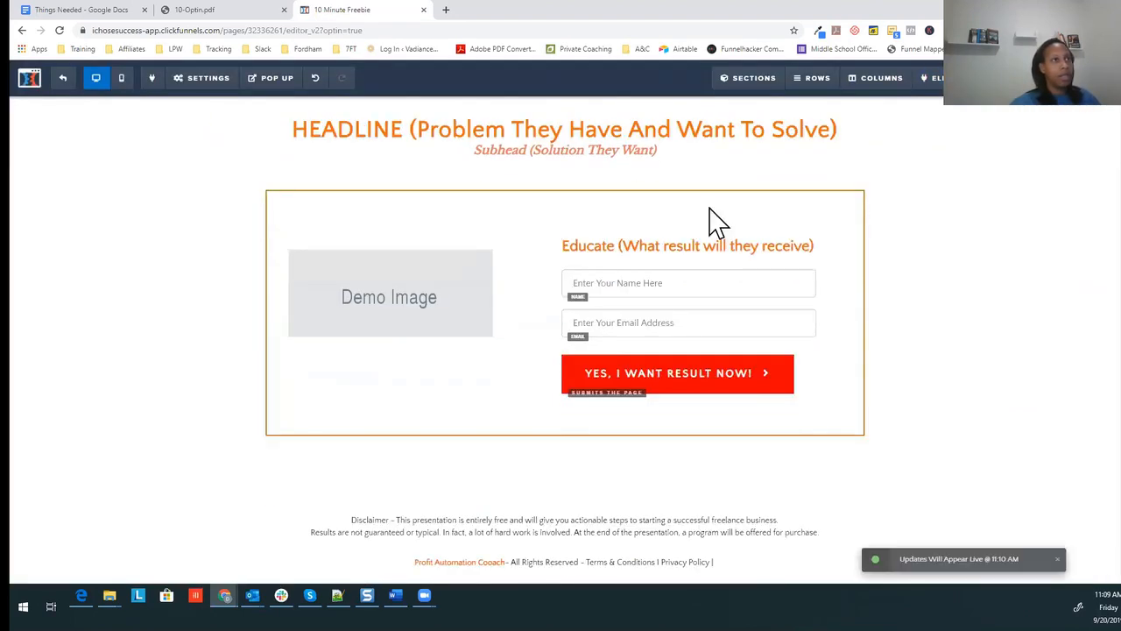
Step: Connect the form to ActiveCampaign with action Add To List on the potential clients list
mouse_move(207, 79)
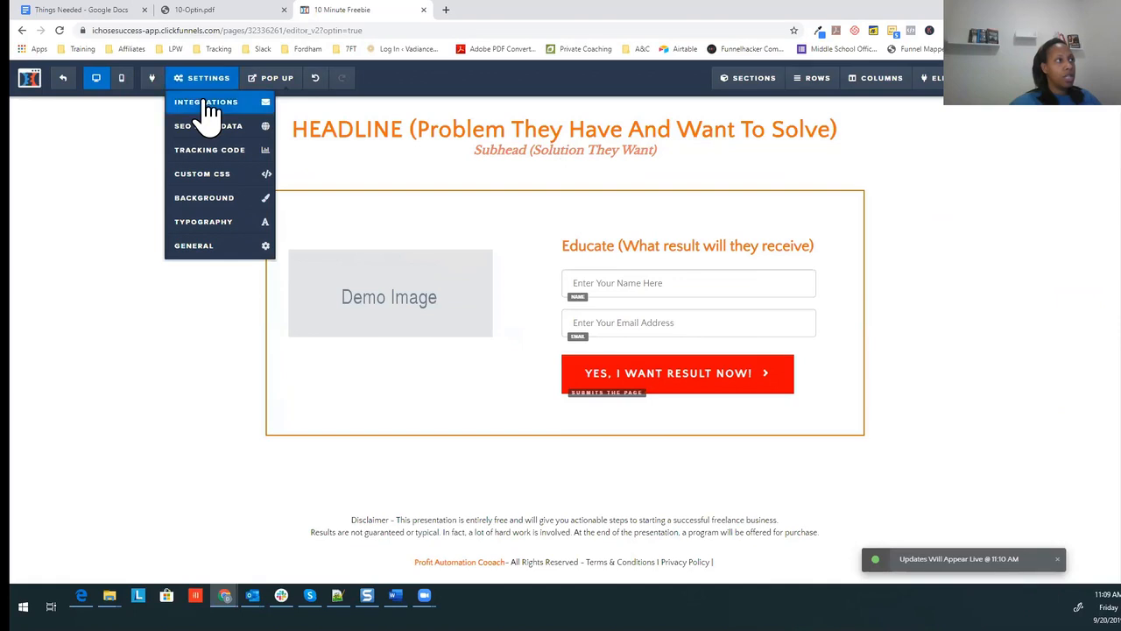
left_click(206, 109)
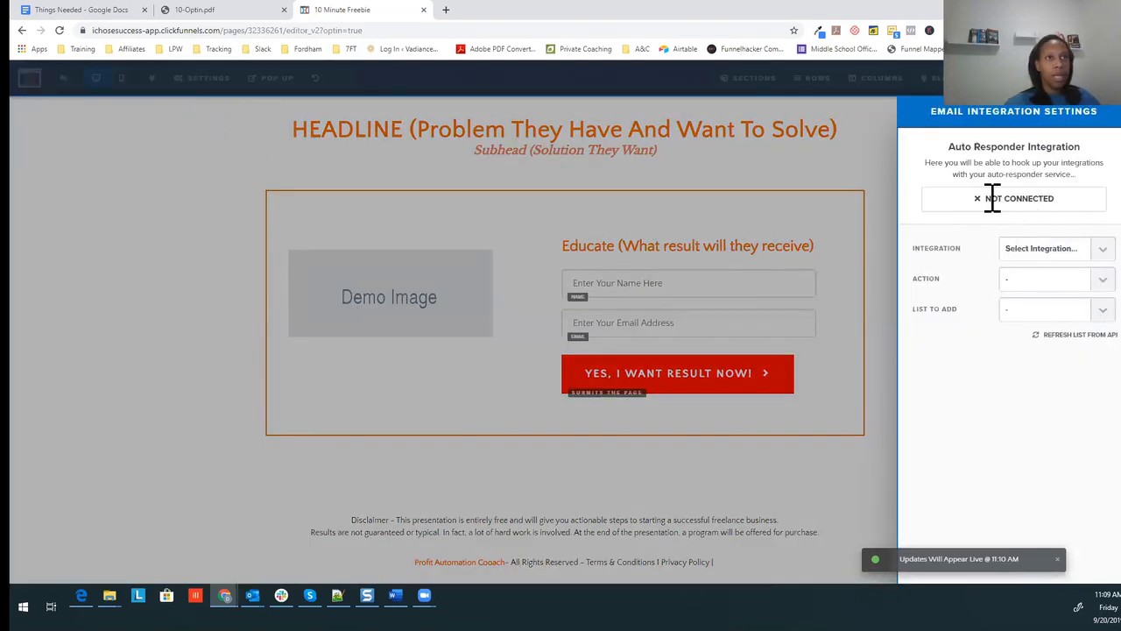
left_click(1039, 254)
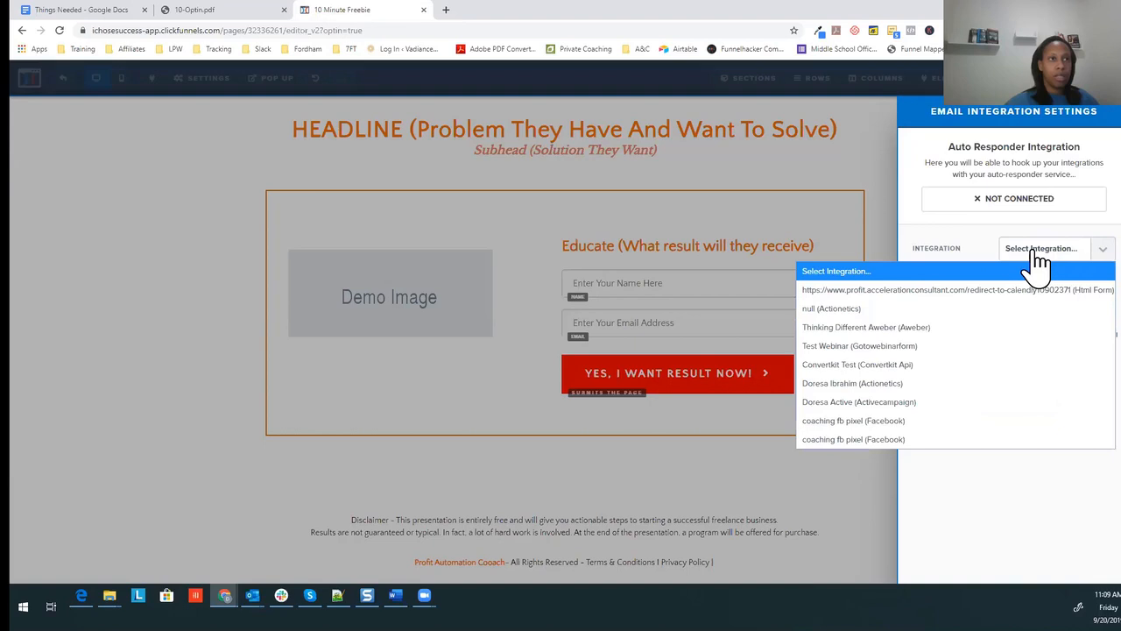
left_click(880, 403)
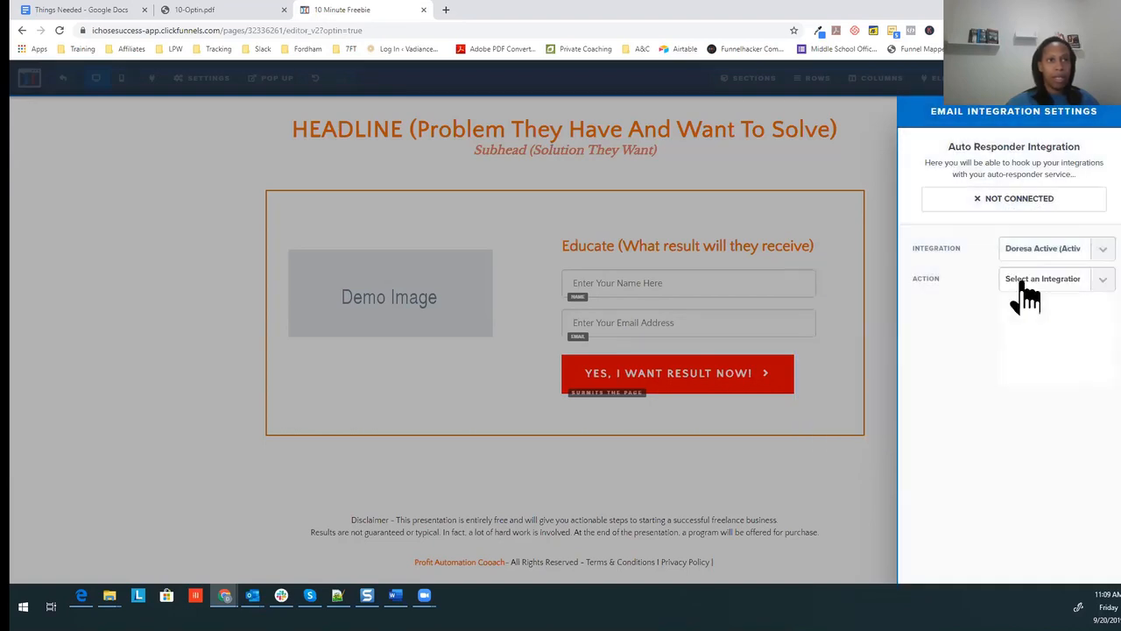
left_click(1027, 280)
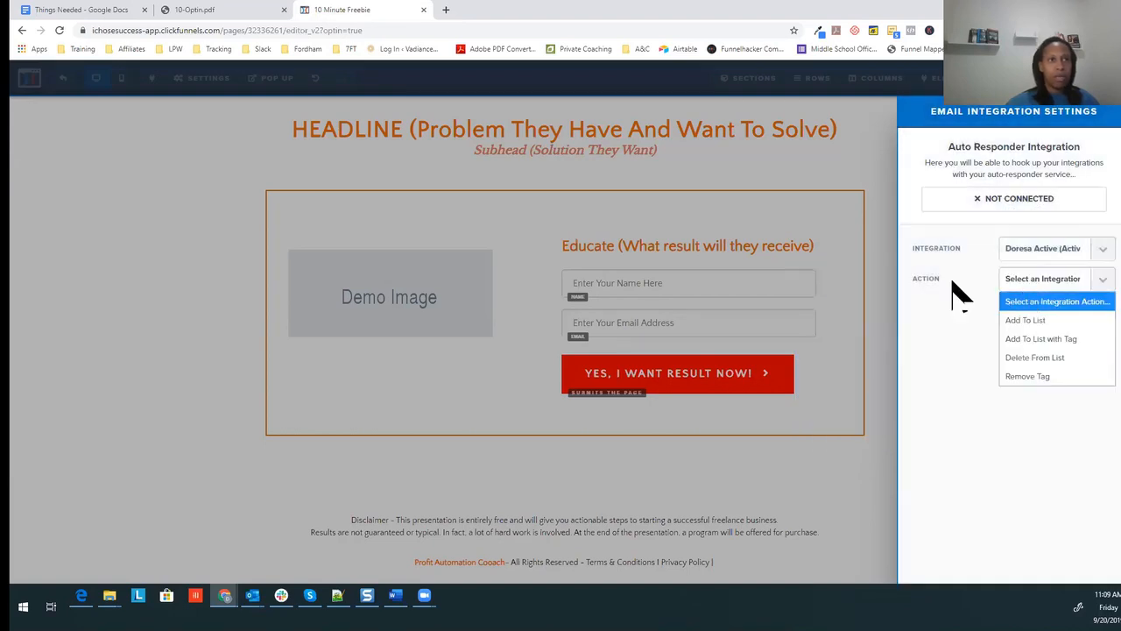
left_click(1030, 322)
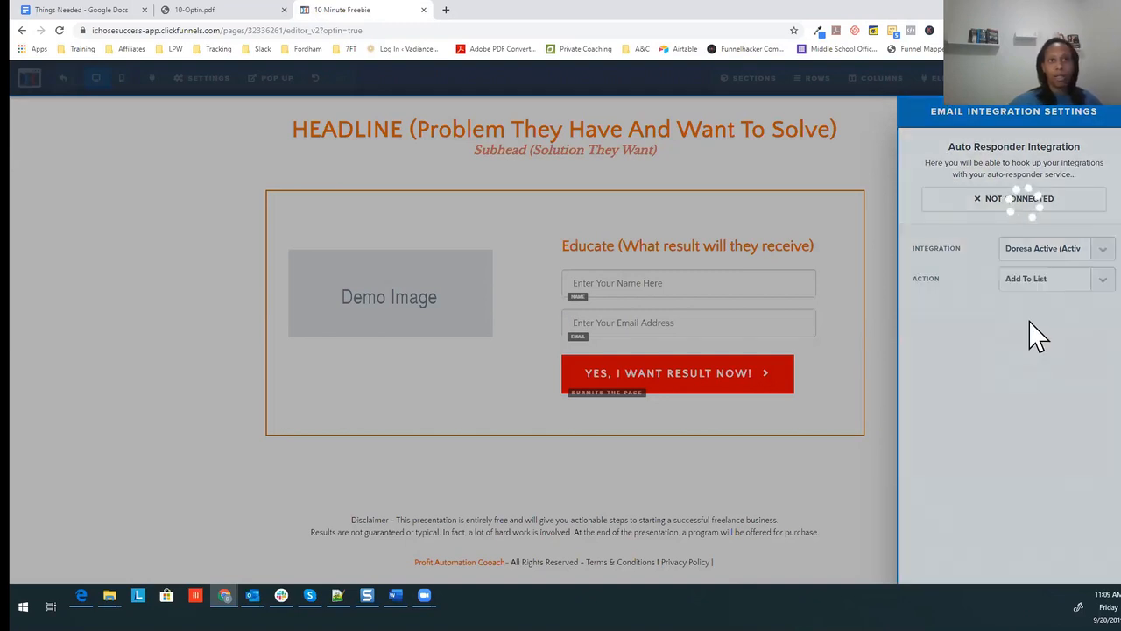
left_click(1033, 314)
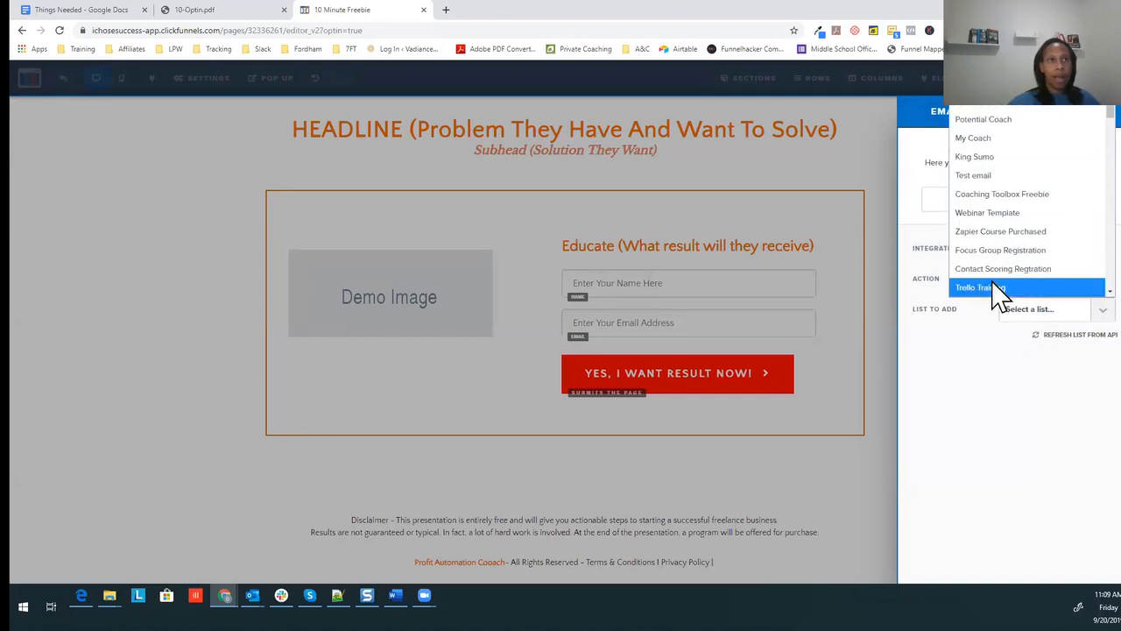
left_click(1021, 120)
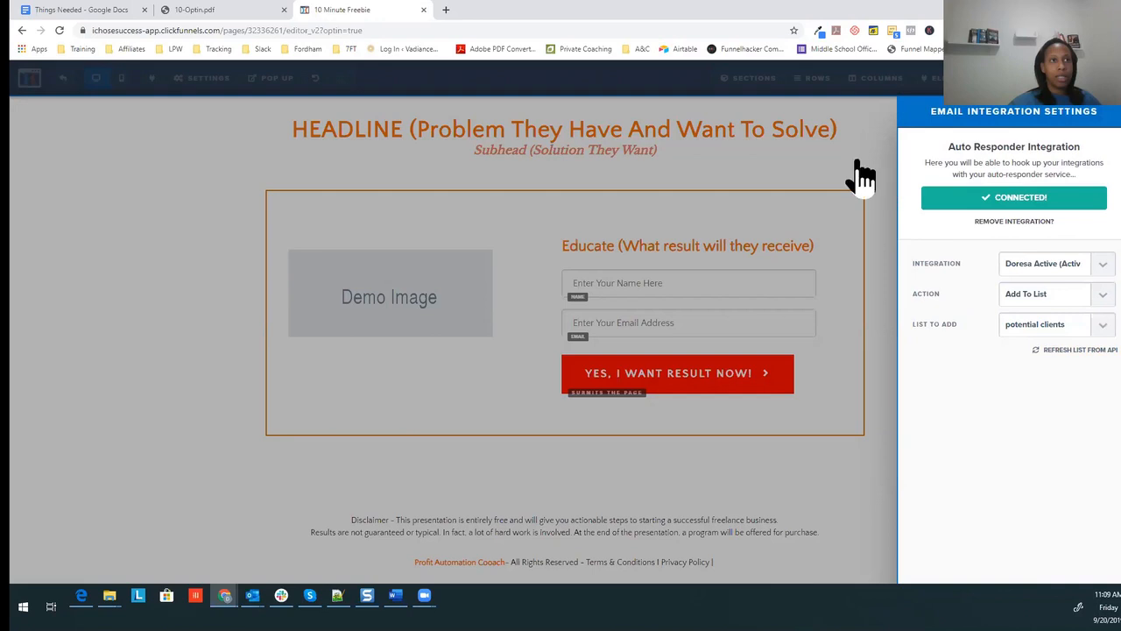
left_click(1088, 106)
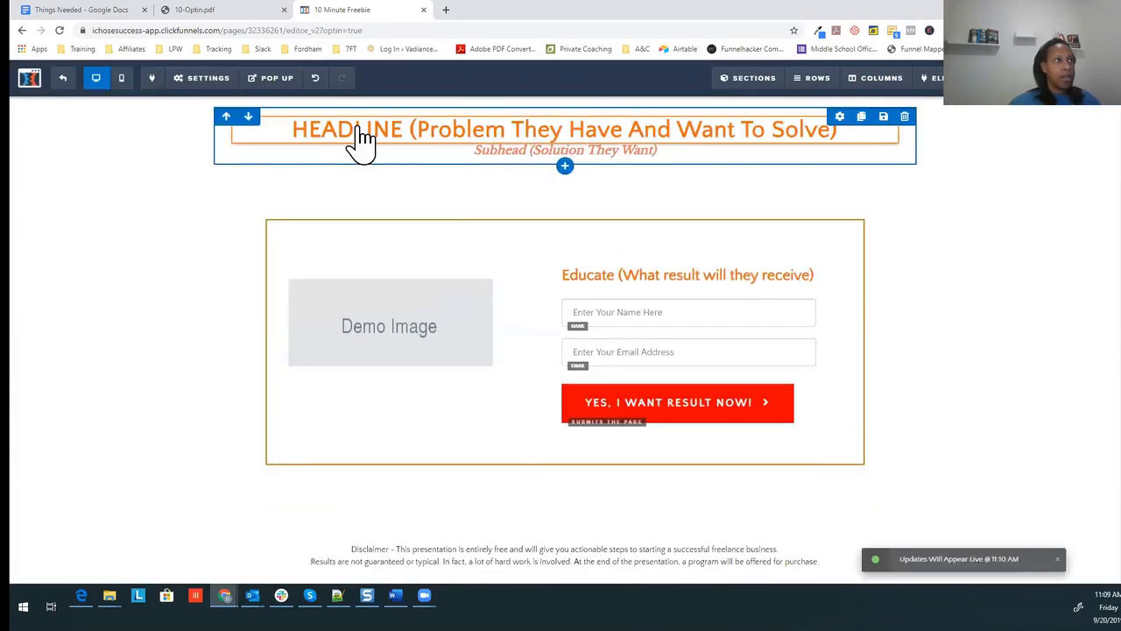
Step: Paste the new 3 Habits title over the placeholder headline
left_click(565, 140)
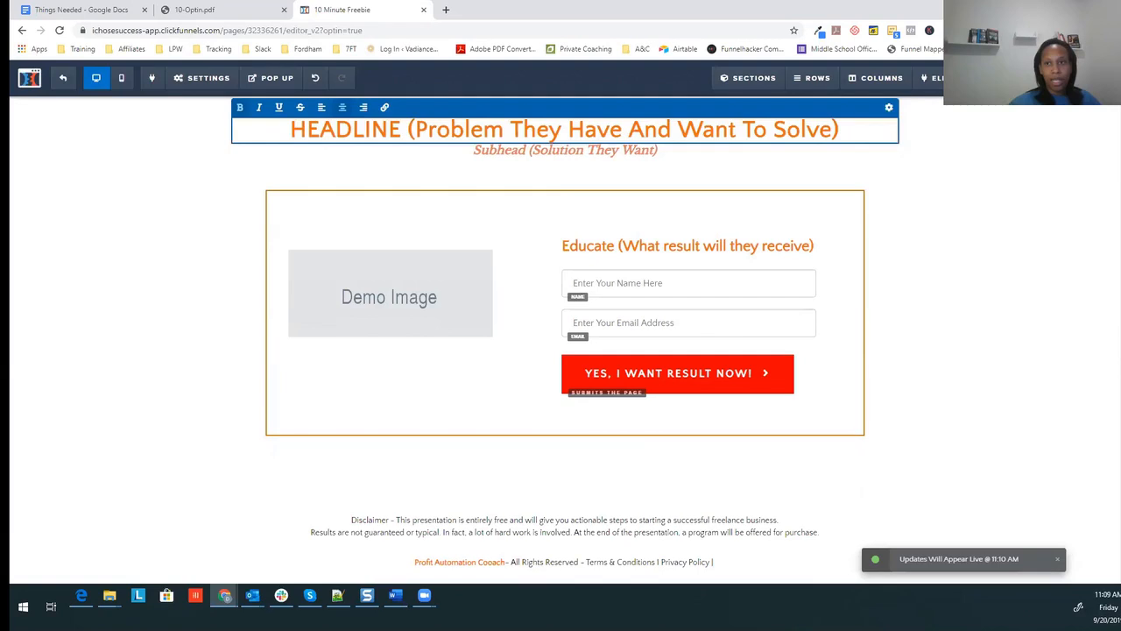
key("alt+Tab")
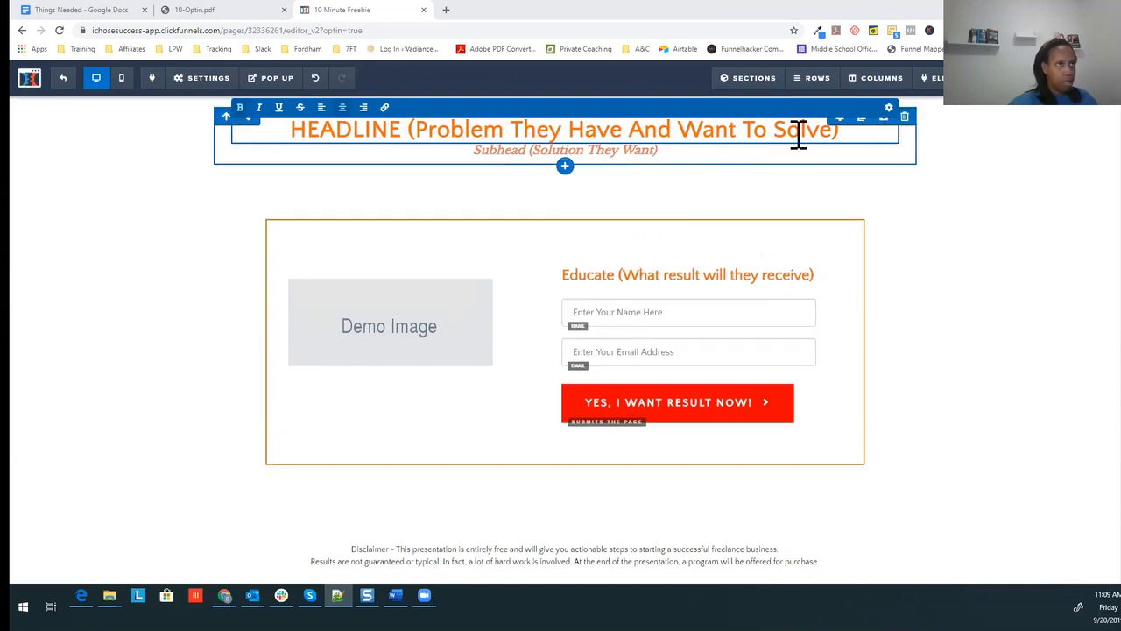
left_click(837, 131)
left_click_drag(742, 132, 286, 133)
type("The 3 Habits That Keep Businesses From Being 1 Client Away From Closing The Doors")
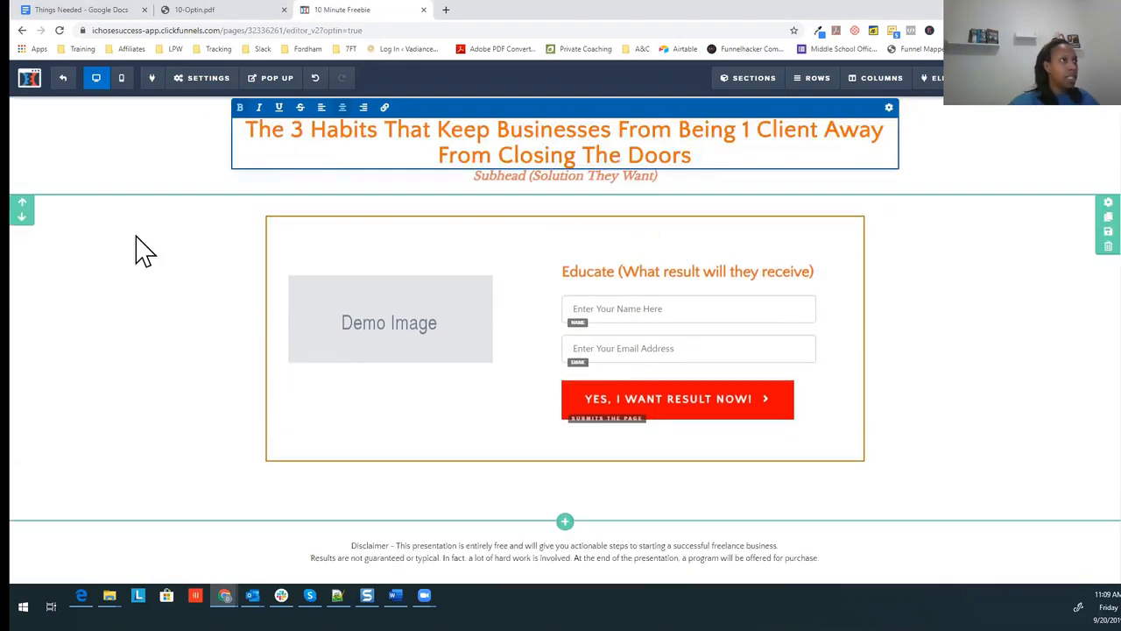
left_click(135, 248)
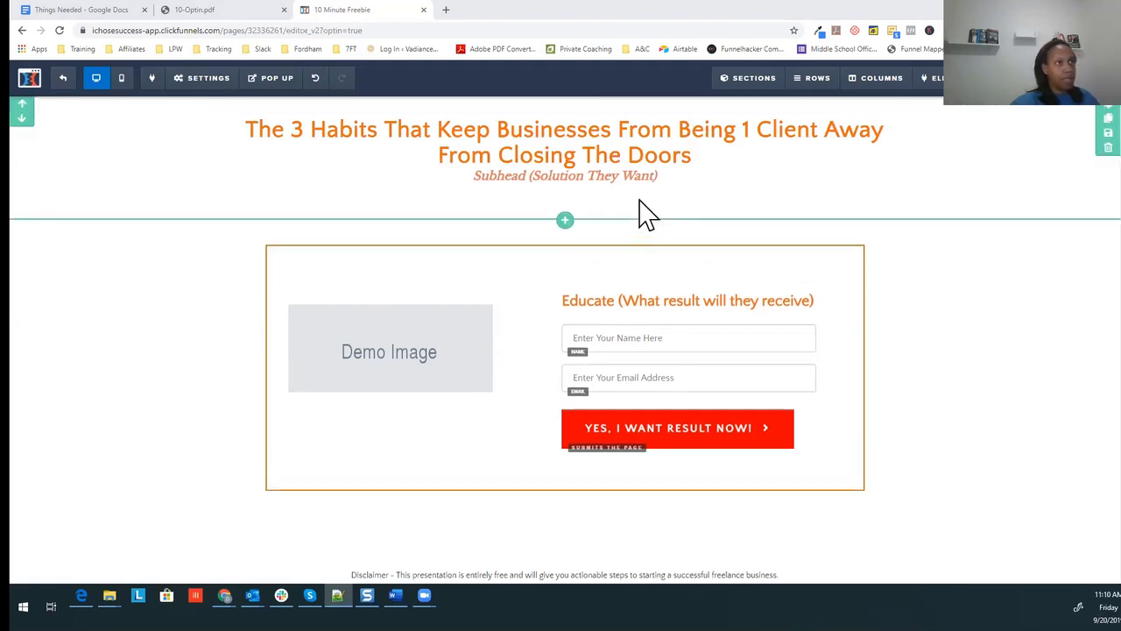
Step: Replace the placeholder subhead with 'And The 2 That Can Make You A Fortunate'
left_click(671, 182)
left_click_drag(672, 179, 476, 179)
type("And The 2 That Can Make You A Fortunate")
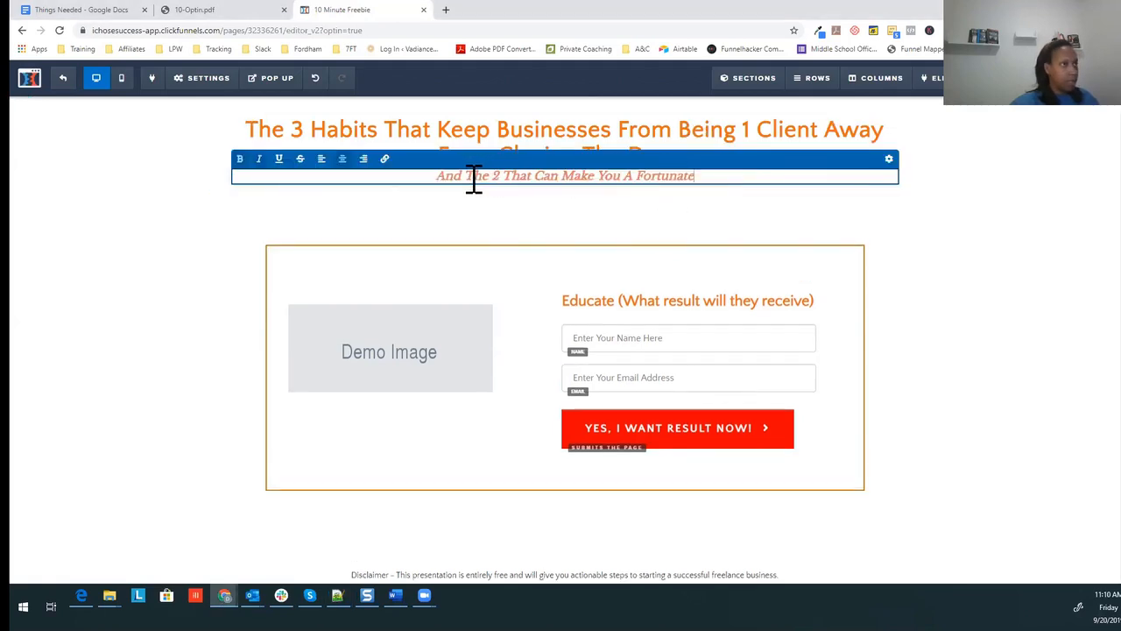
left_click(689, 204)
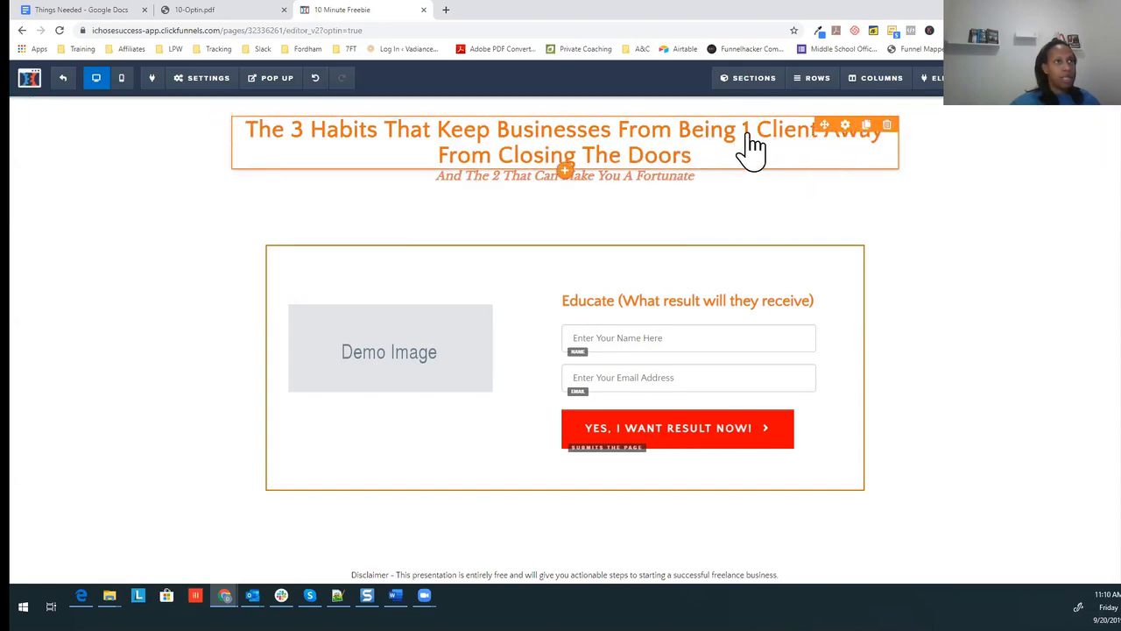
Step: Set the main headline's bold colour to blue
left_click(846, 125)
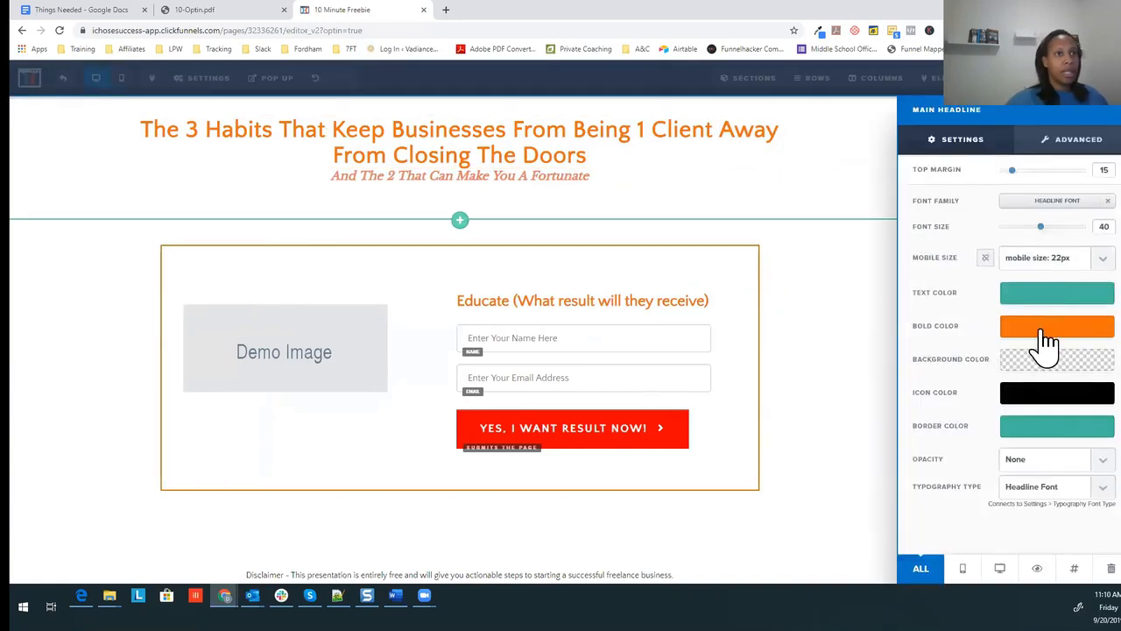
left_click(1043, 327)
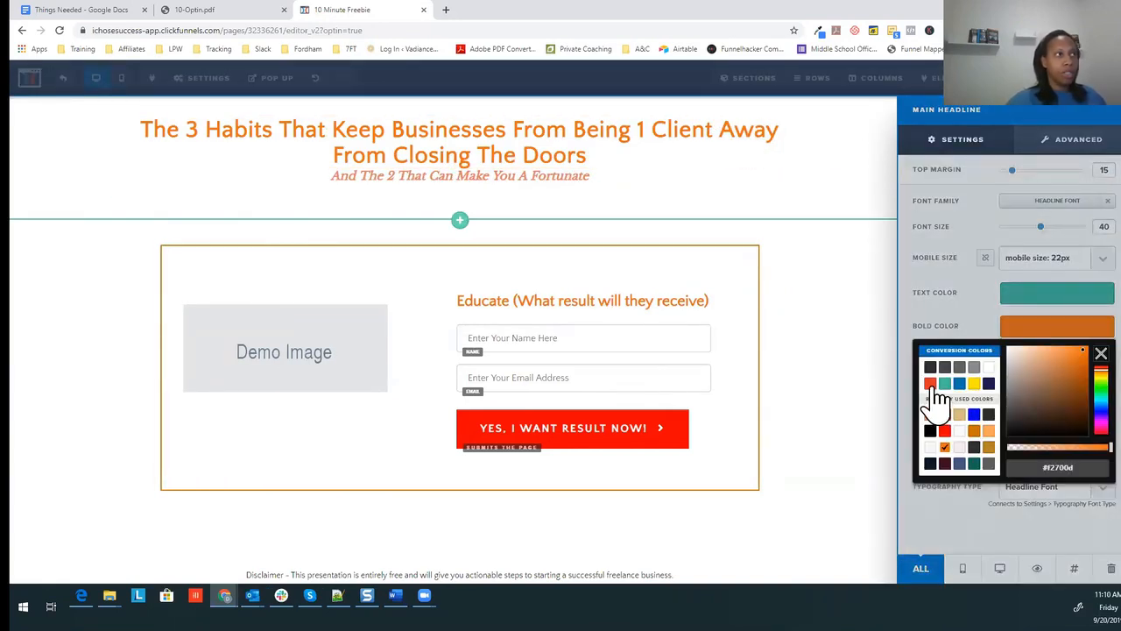
left_click(976, 415)
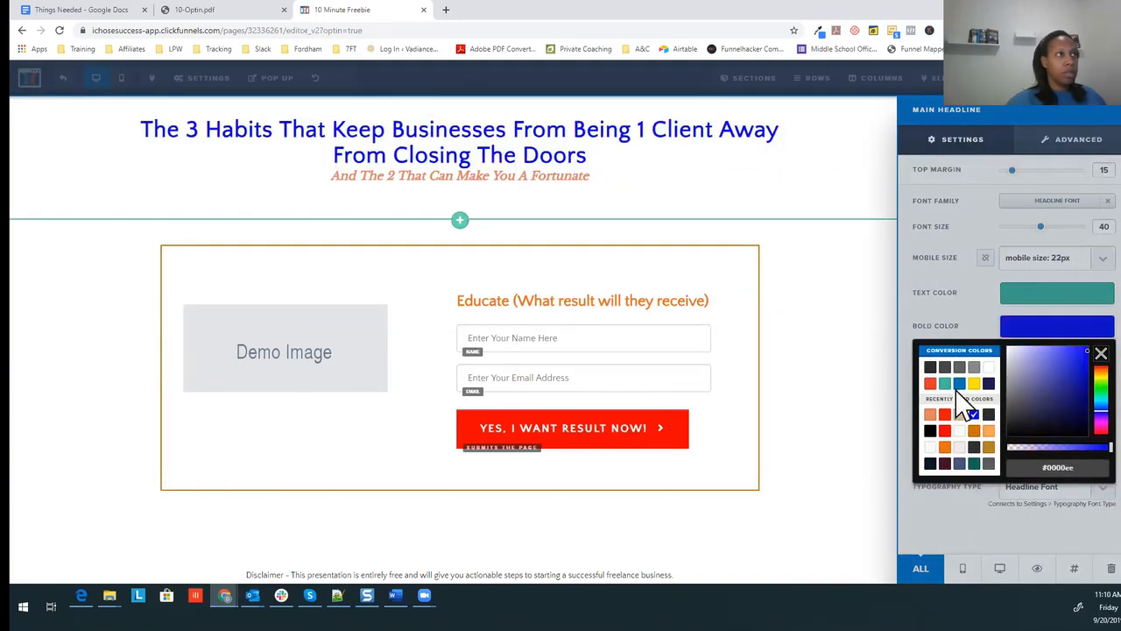
left_click(720, 185)
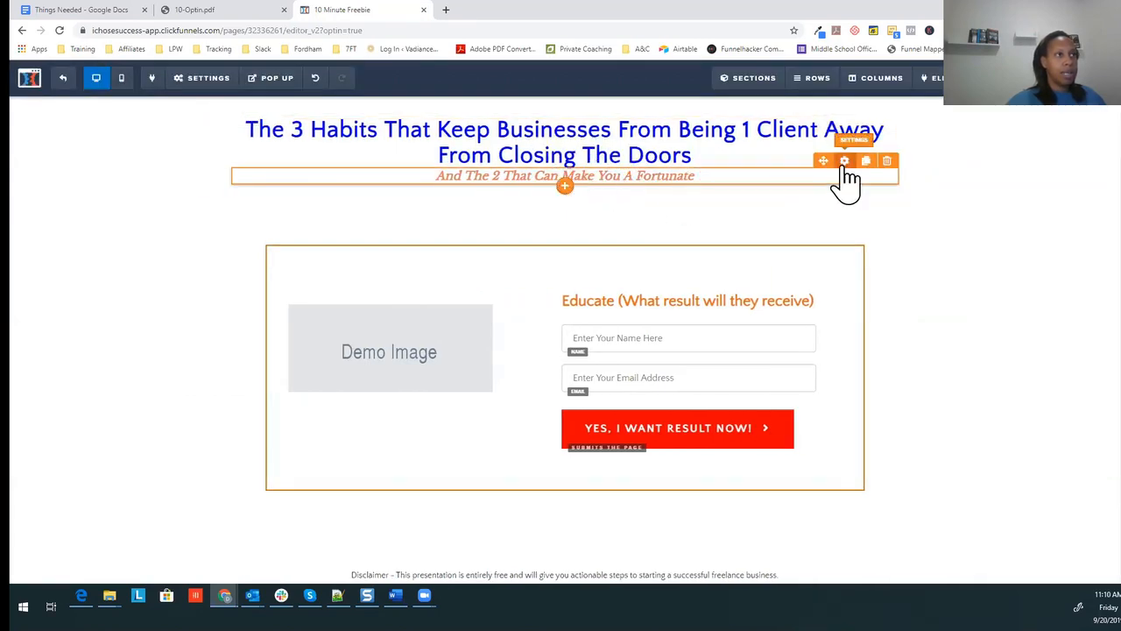
Step: Enlarge the subheadline to font size 34 and set its bold colour to red
left_click(844, 162)
left_click_drag(1013, 228, 1035, 228)
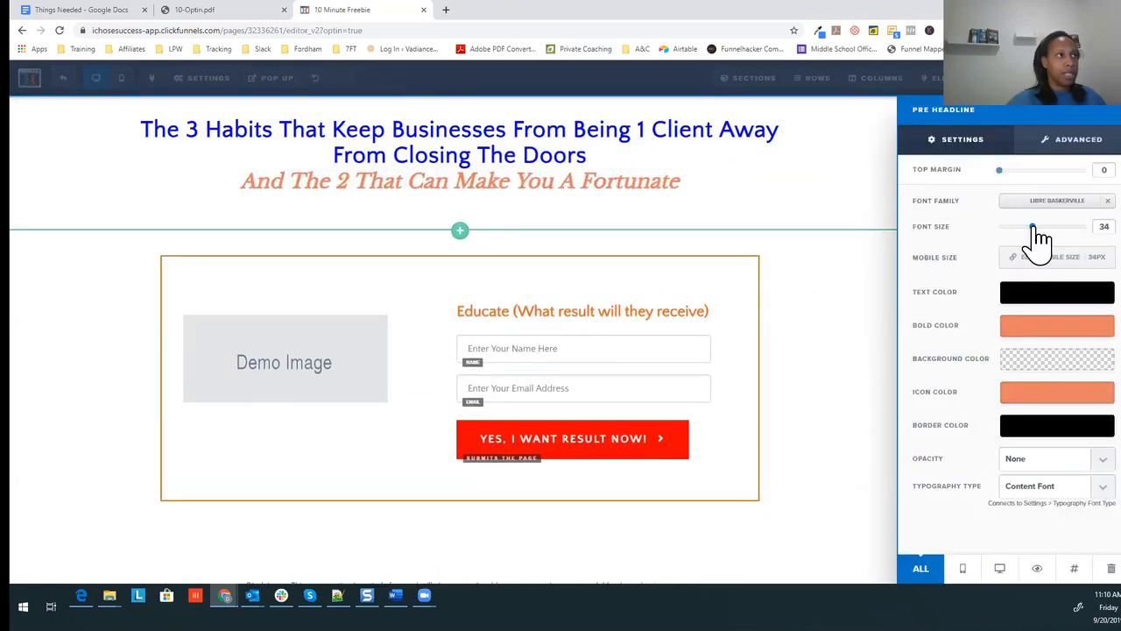
left_click(1029, 331)
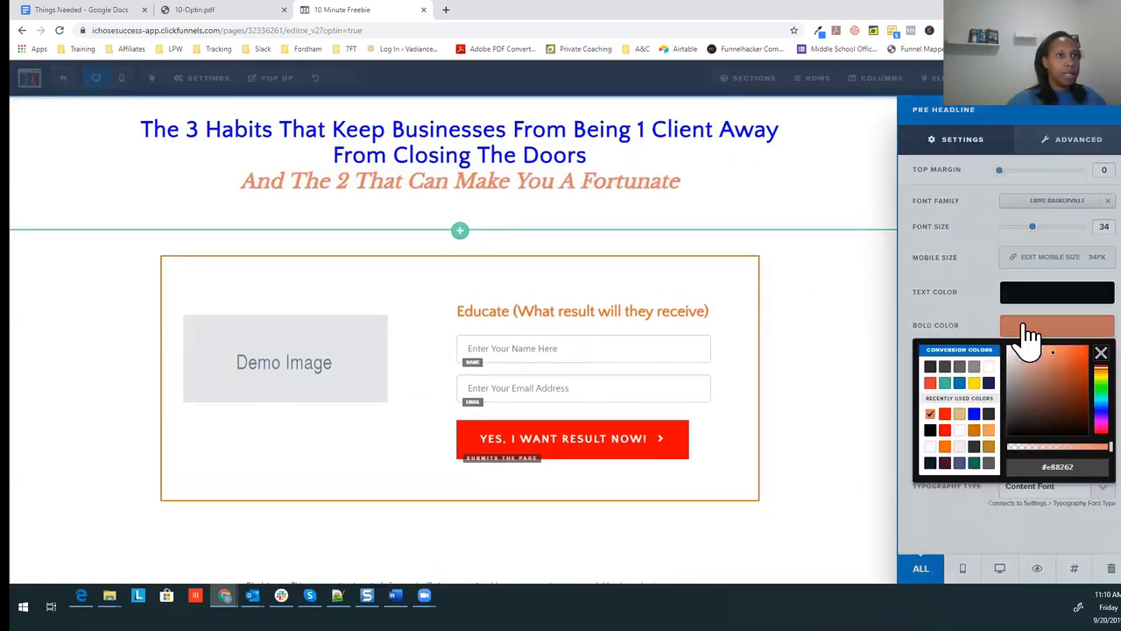
left_click(946, 413)
left_click(758, 195)
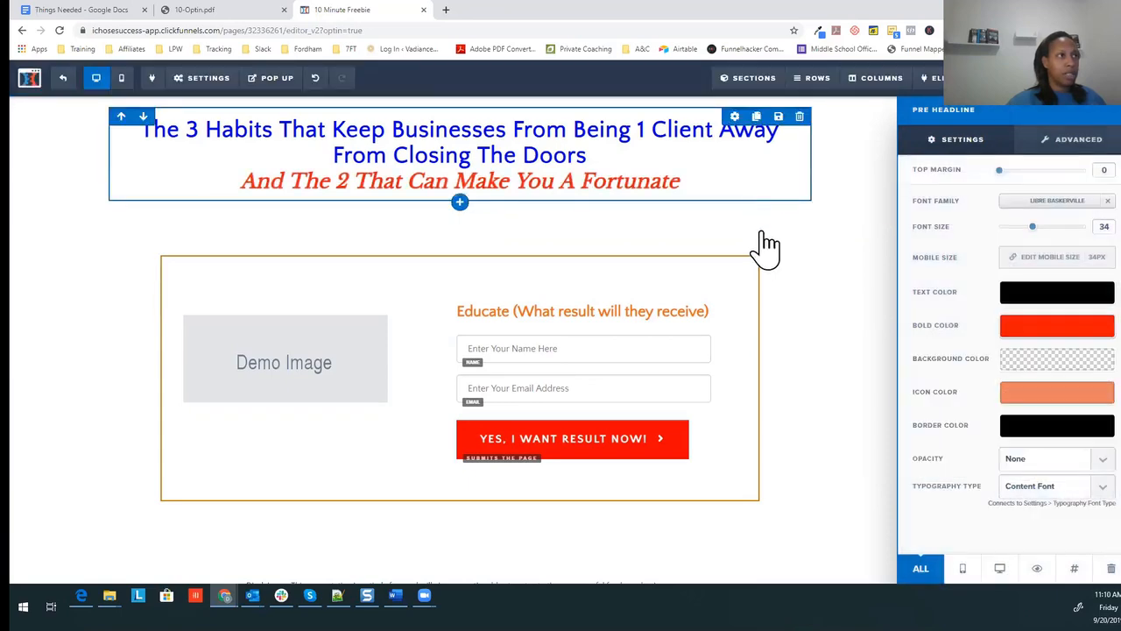
left_click(762, 232)
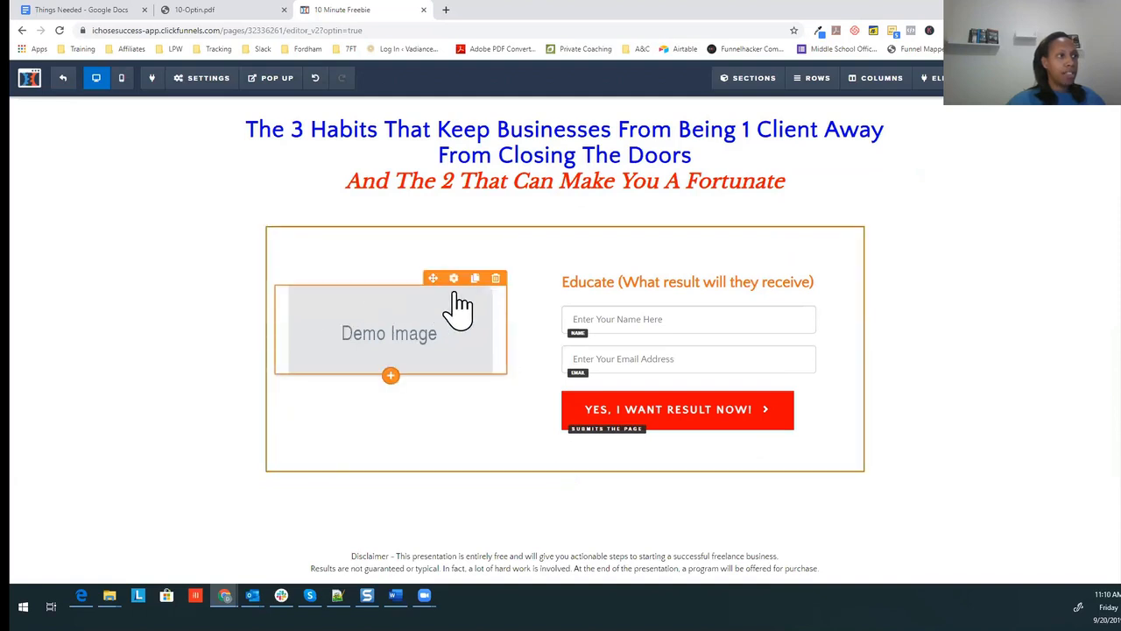
left_click(455, 280)
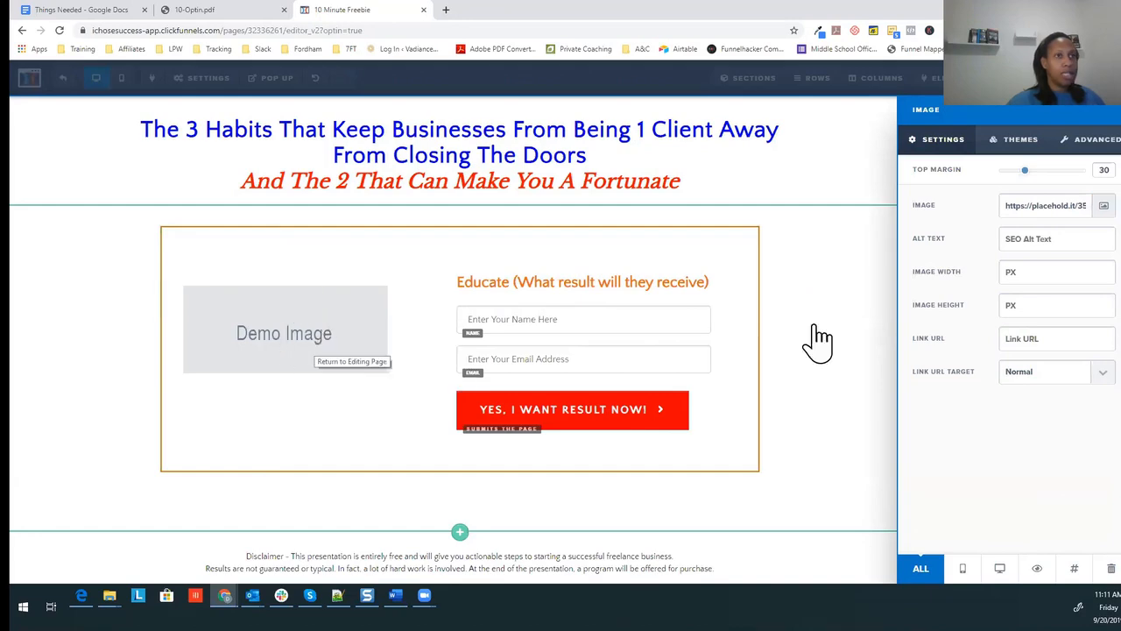
left_click(1103, 207)
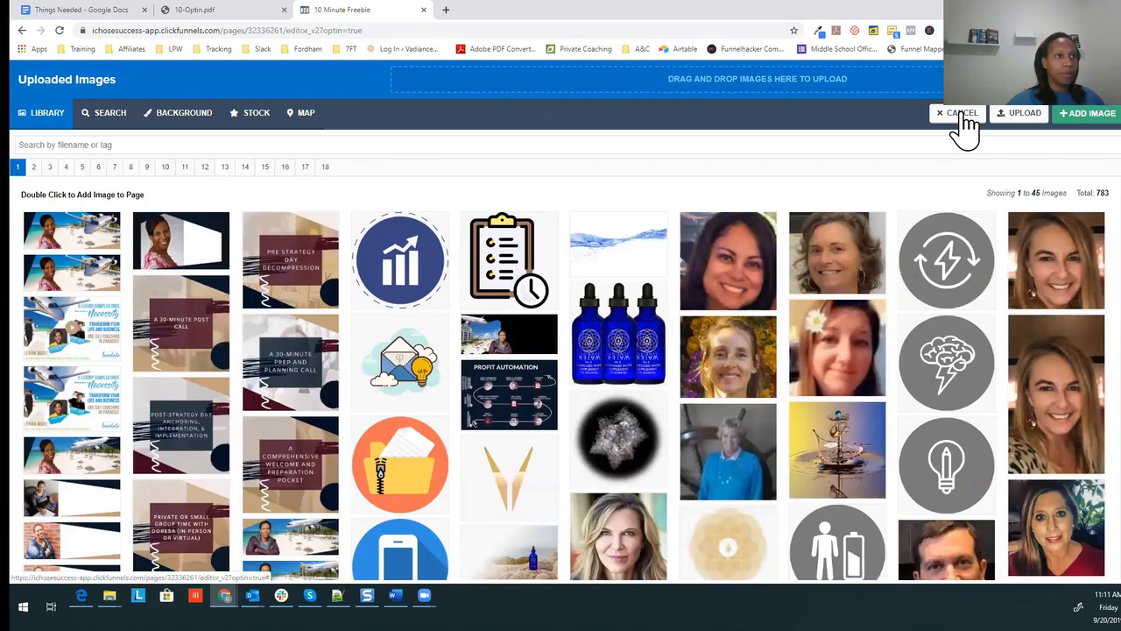
left_click(962, 116)
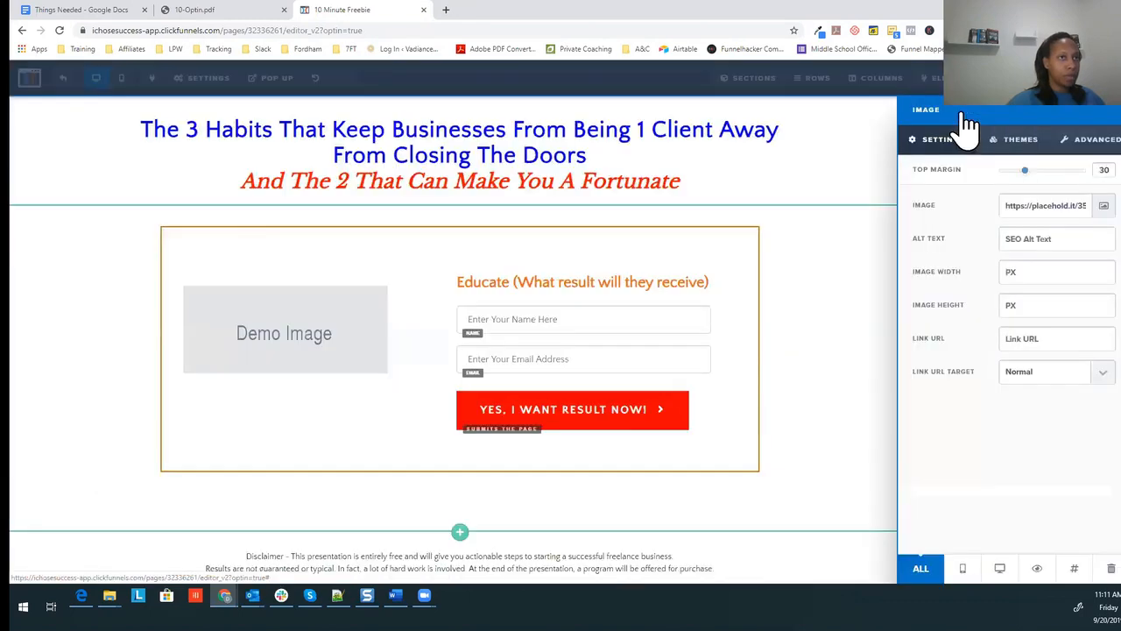
left_click(497, 282)
left_click(620, 283)
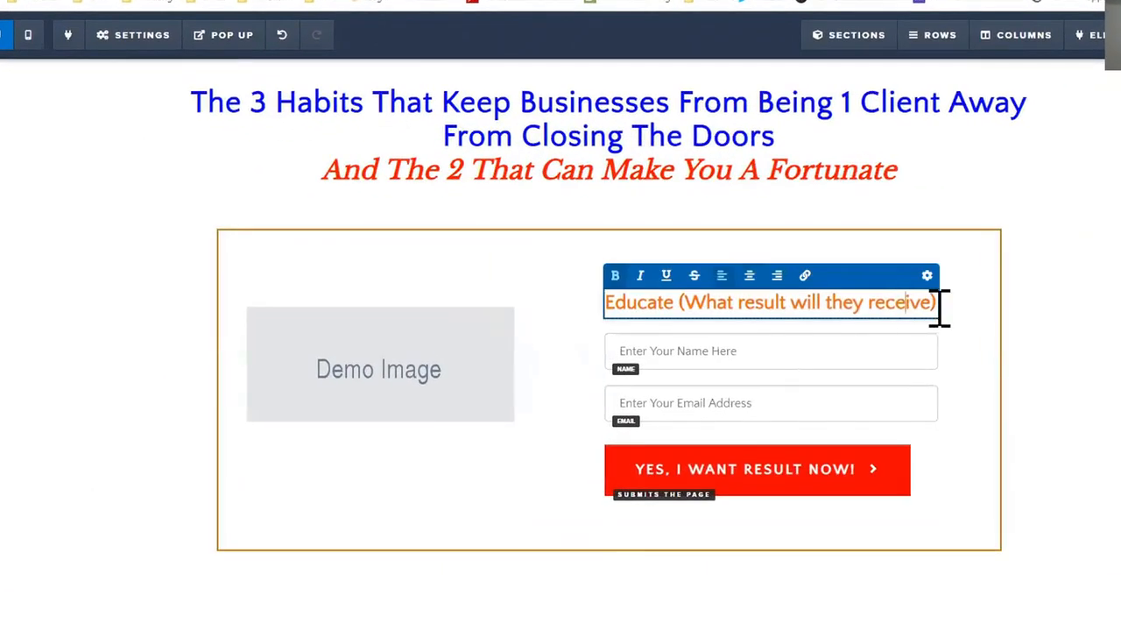
Step: Rewrite the Educate heading as 'Receive PDF to Stop Bad Habits and Gain a Fortunate', correcting 'Fortunate'
left_click_drag(940, 308, 617, 311)
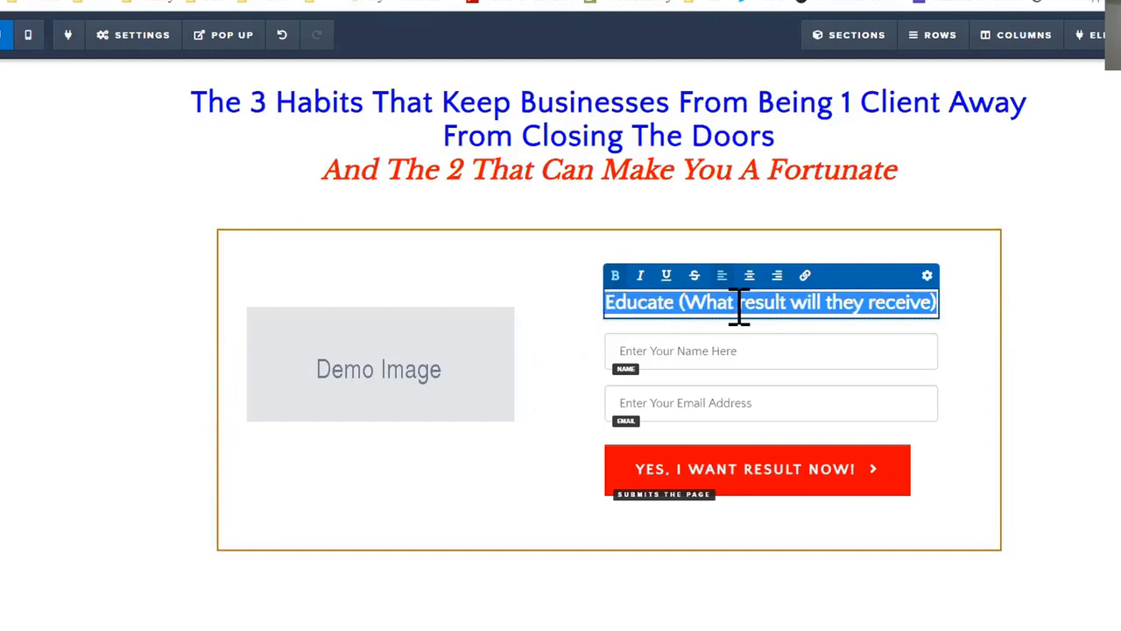
type("DF to Stop Bad Hab")
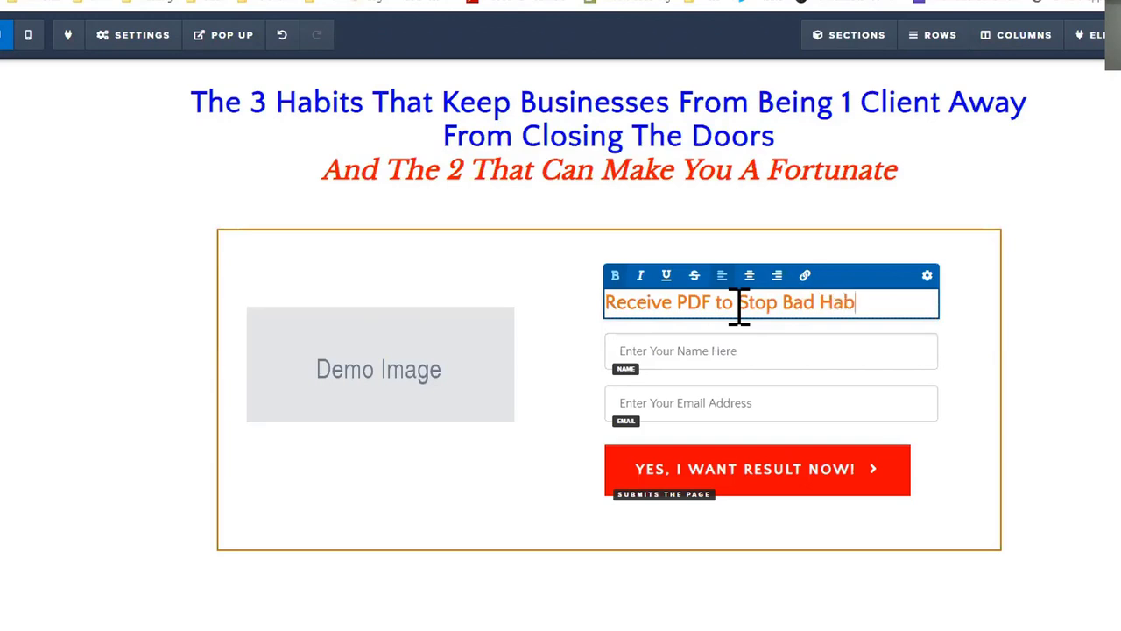
type("ain a Fortuate")
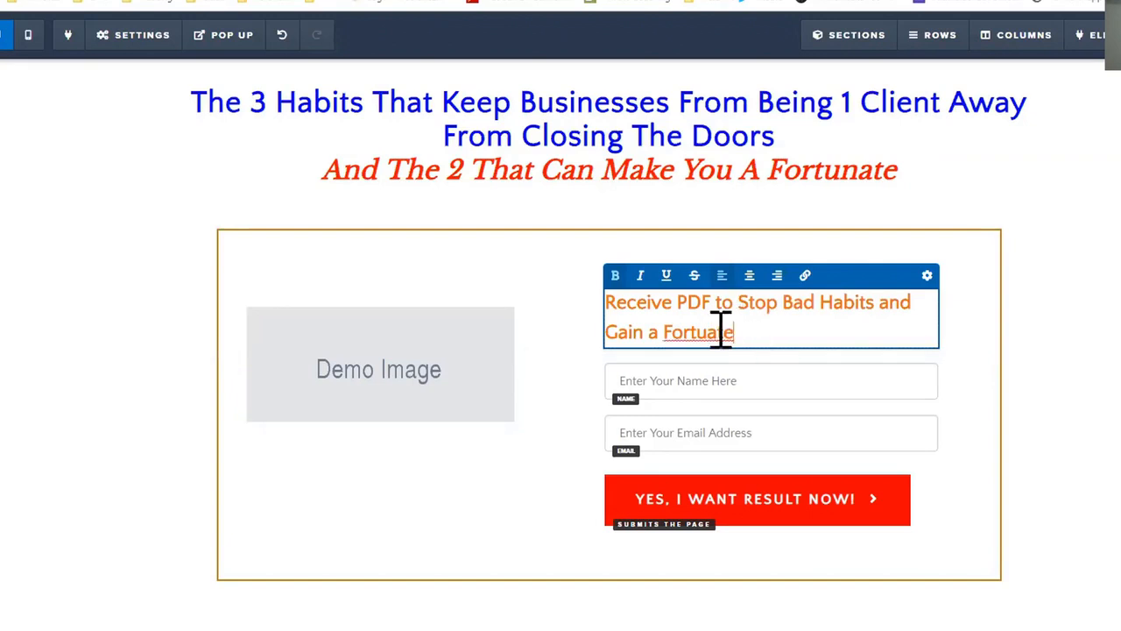
right_click(713, 333)
left_click(751, 332)
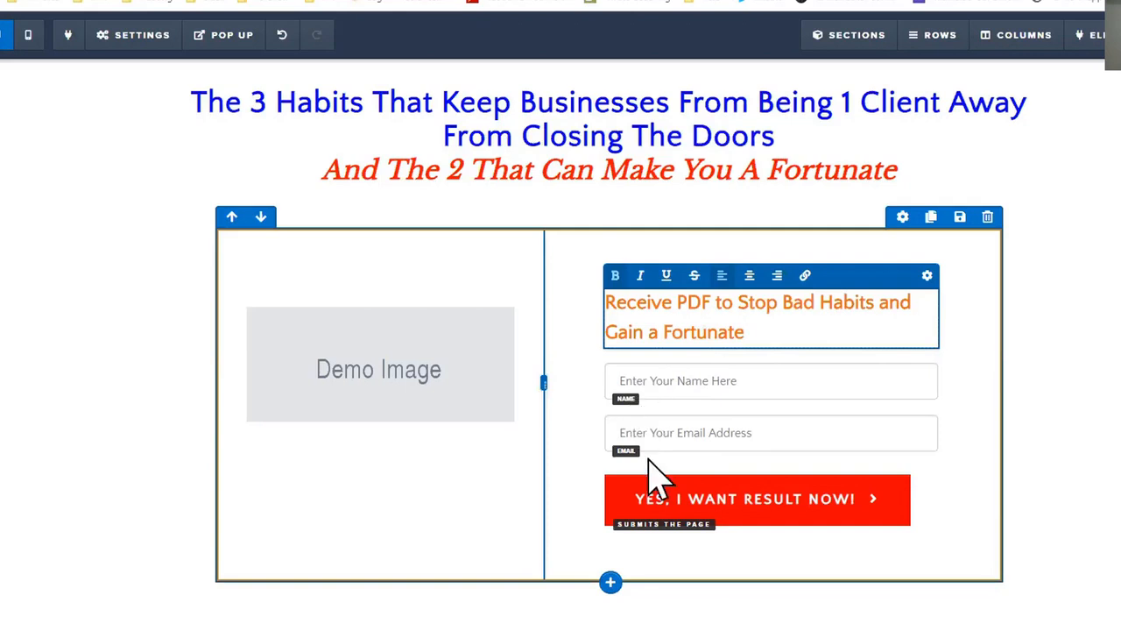
left_click(132, 35)
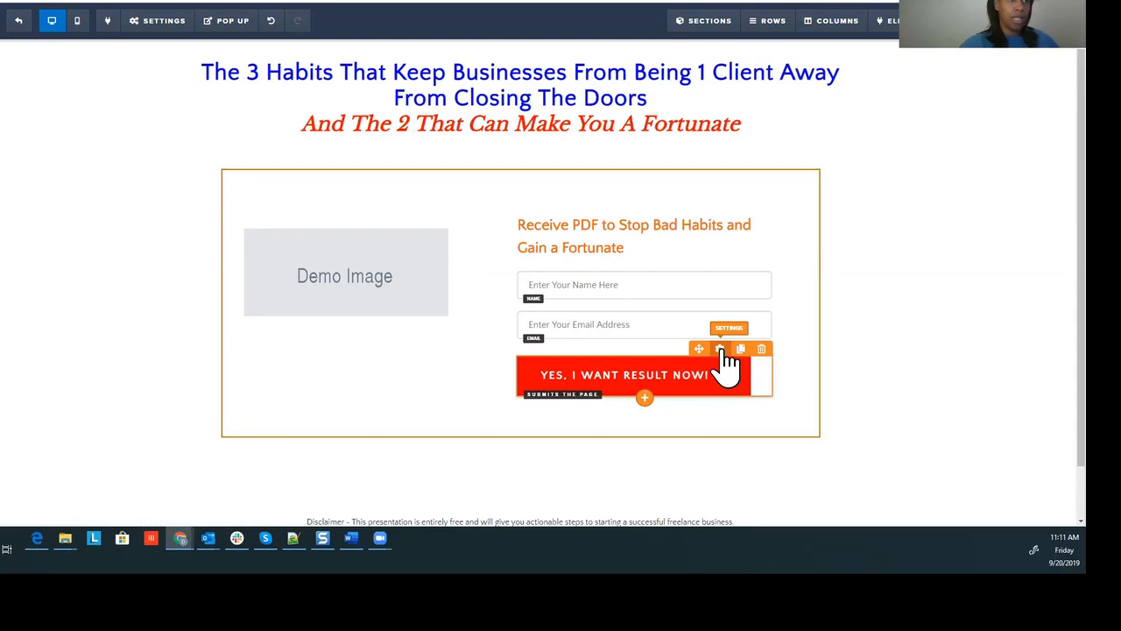
Step: Style the 'Yes, I want result now!' submit button with the Light Green Button theme
left_click(720, 350)
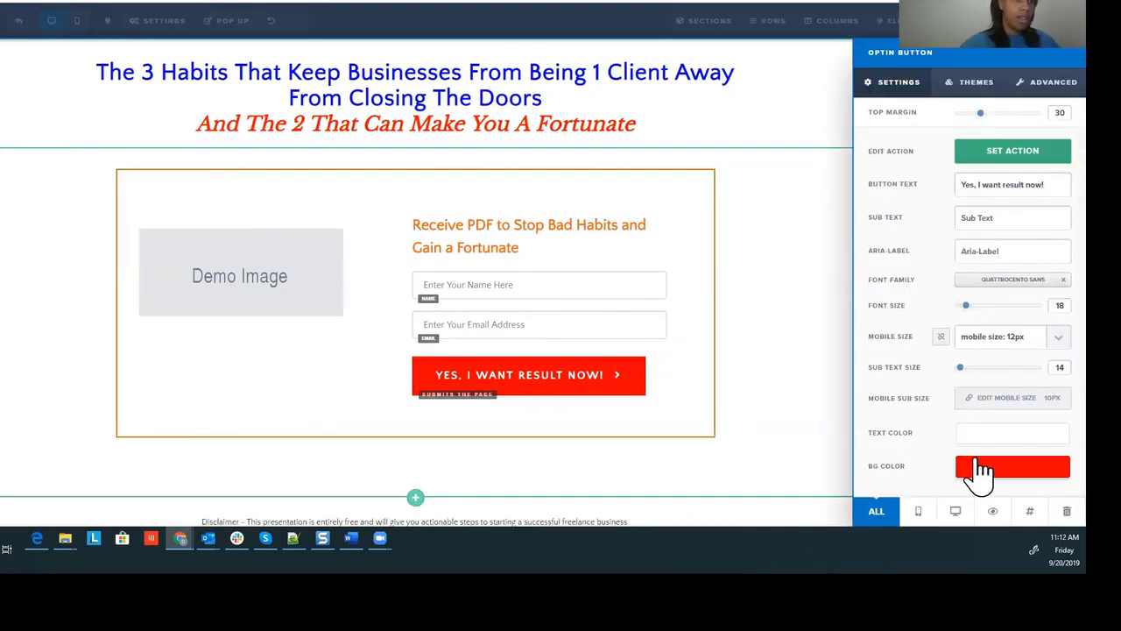
left_click(979, 473)
left_click(945, 354)
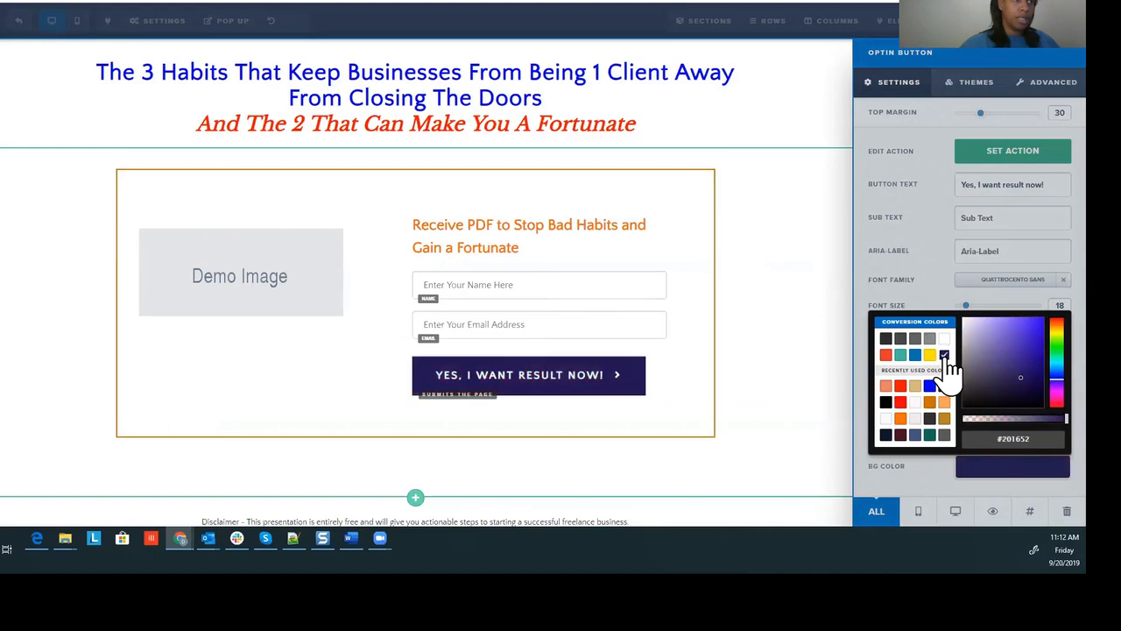
left_click(902, 387)
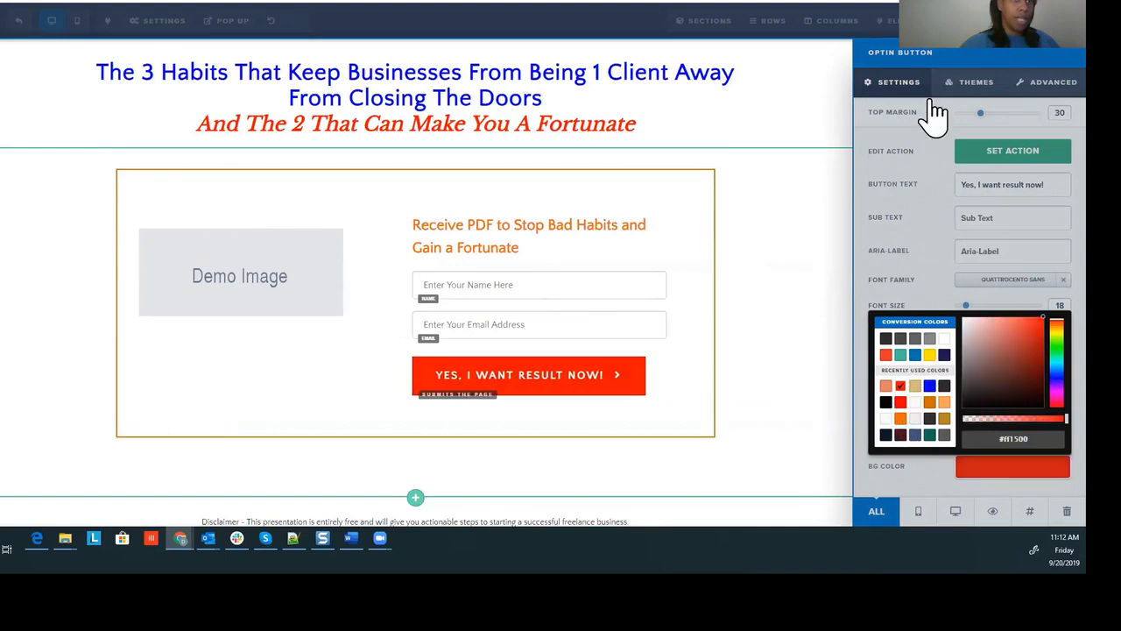
left_click(979, 123)
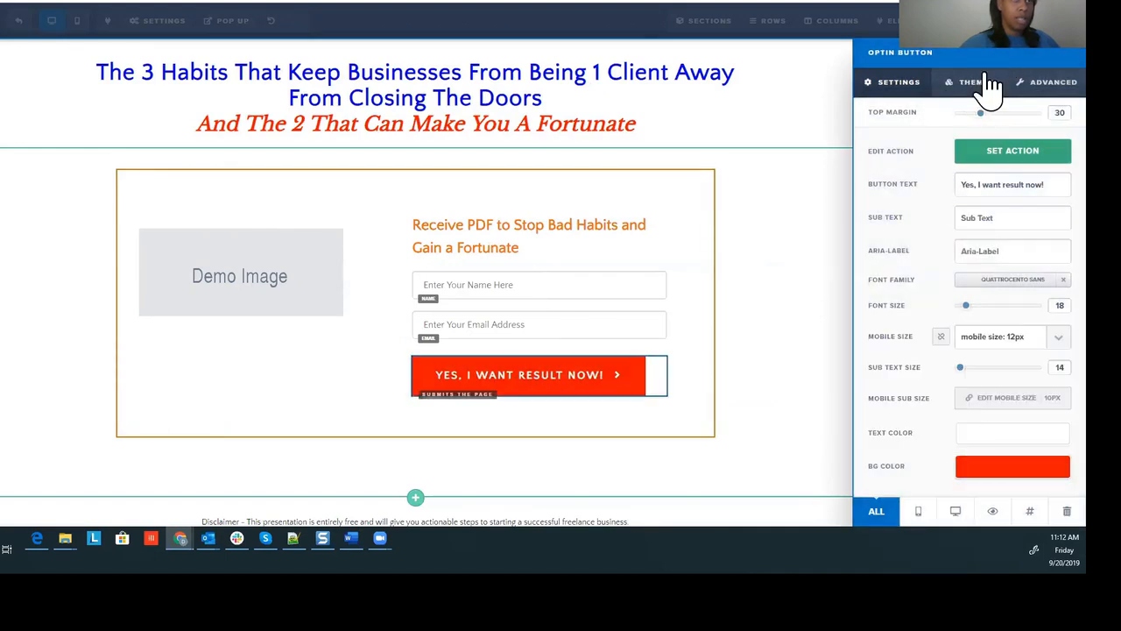
left_click(975, 83)
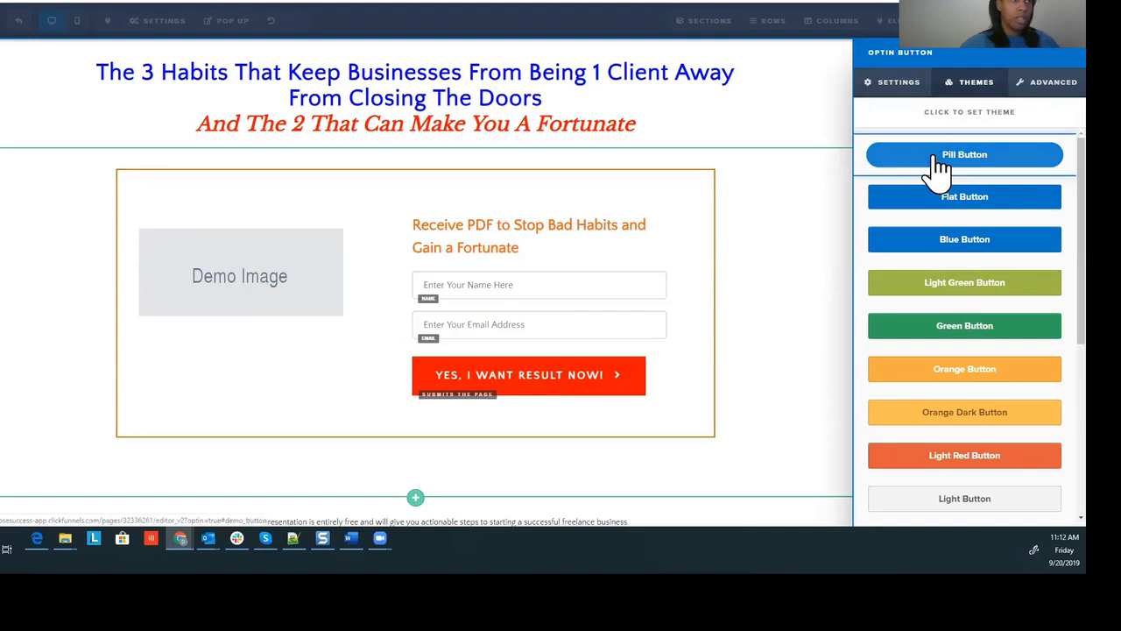
left_click(934, 160)
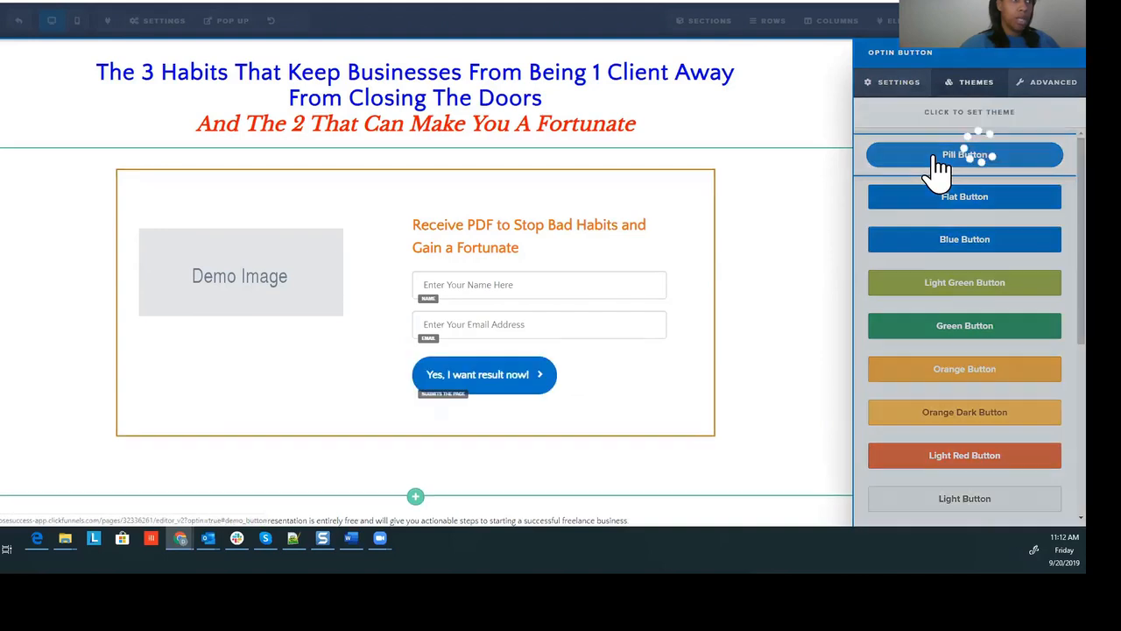
left_click(933, 283)
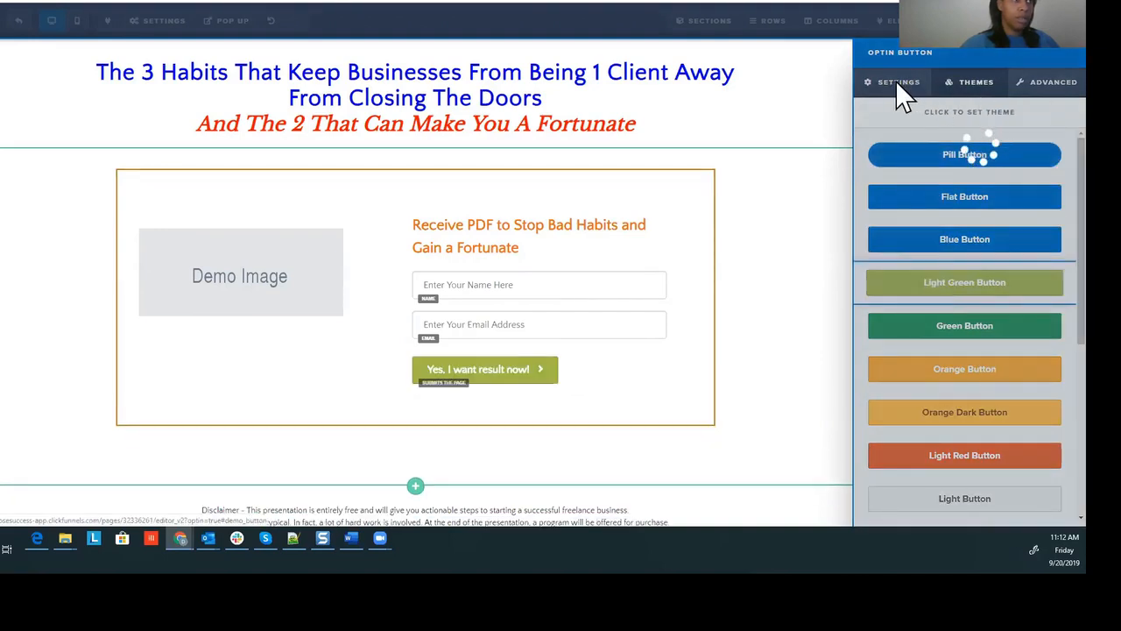
left_click(776, 218)
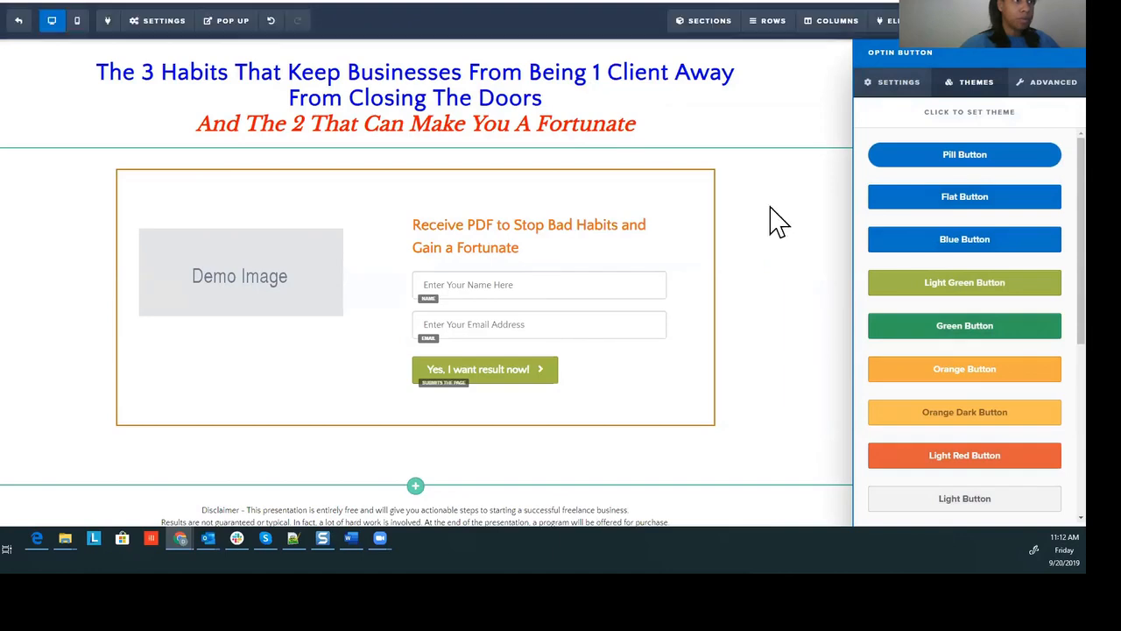
scroll(290, 486, "down", 1)
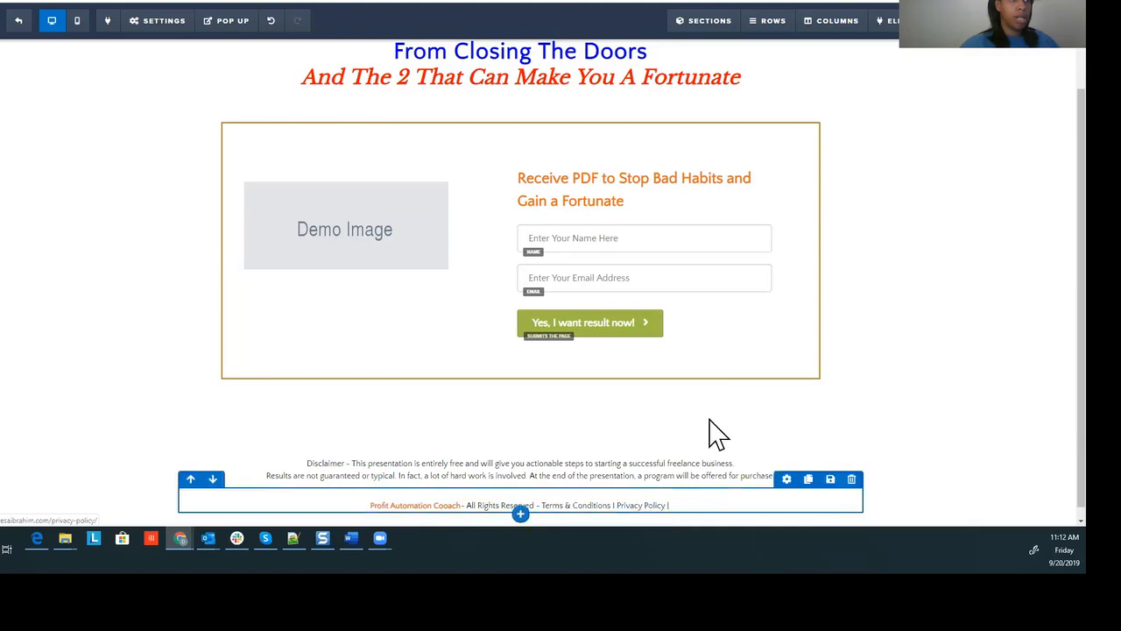
scroll(846, 167, "up", 1)
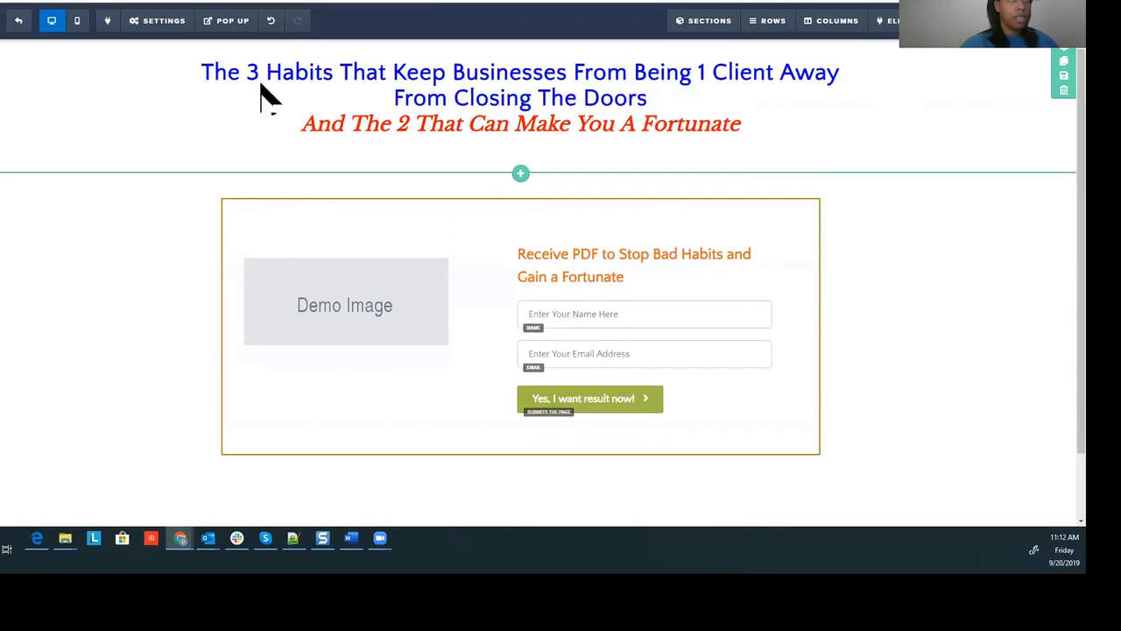
Step: Go back to the funnel steps and open the Thank You page in the editor
left_click(18, 25)
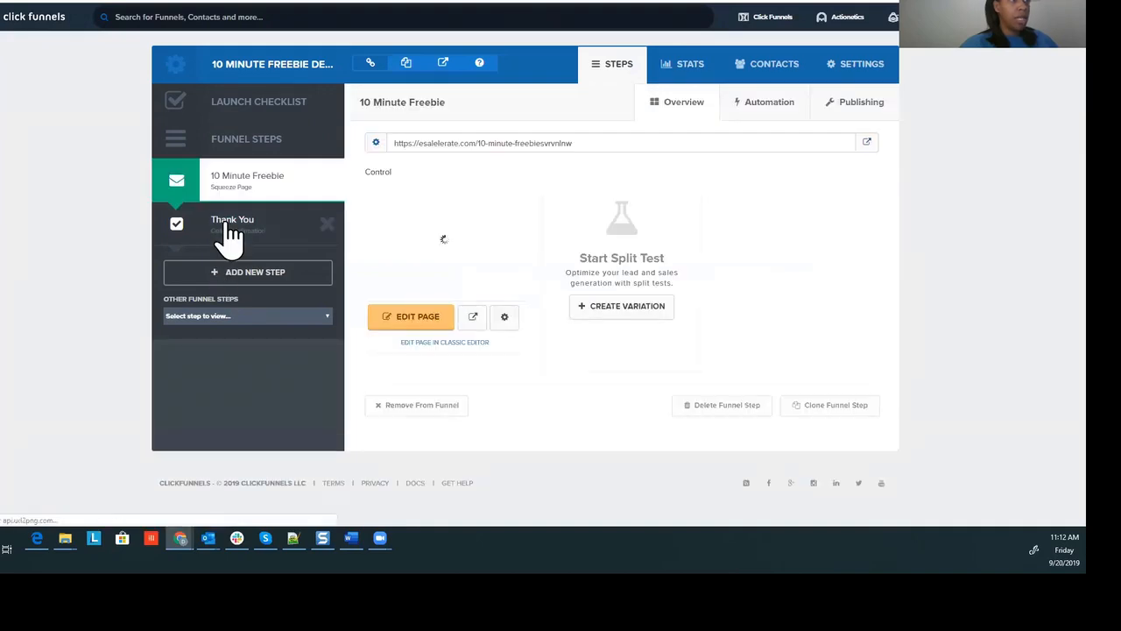
left_click(228, 229)
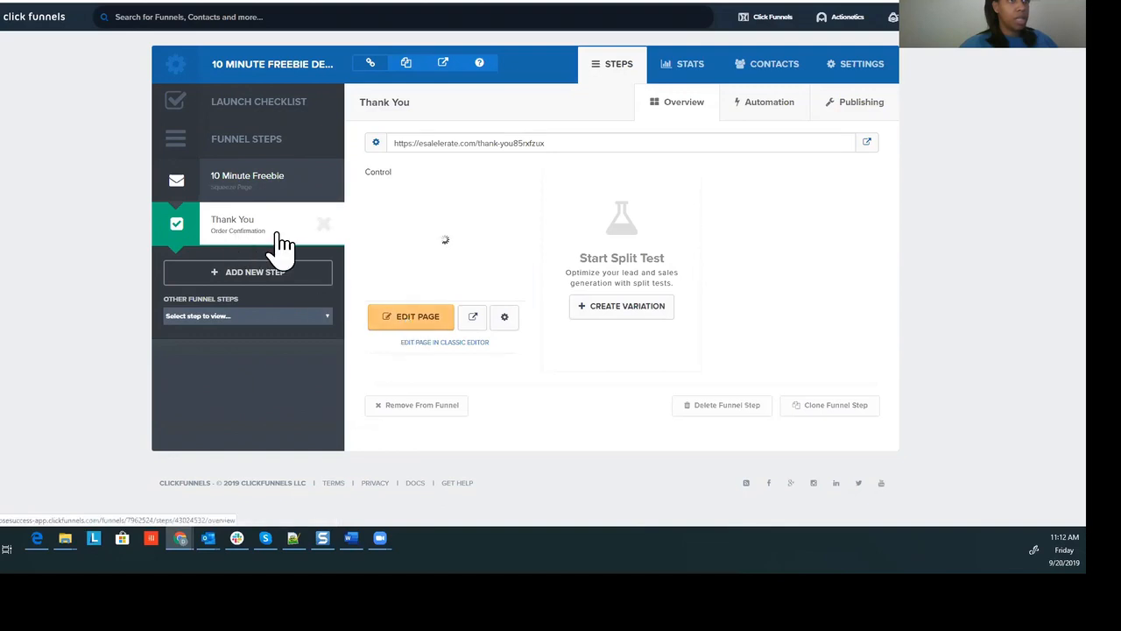
left_click(424, 322)
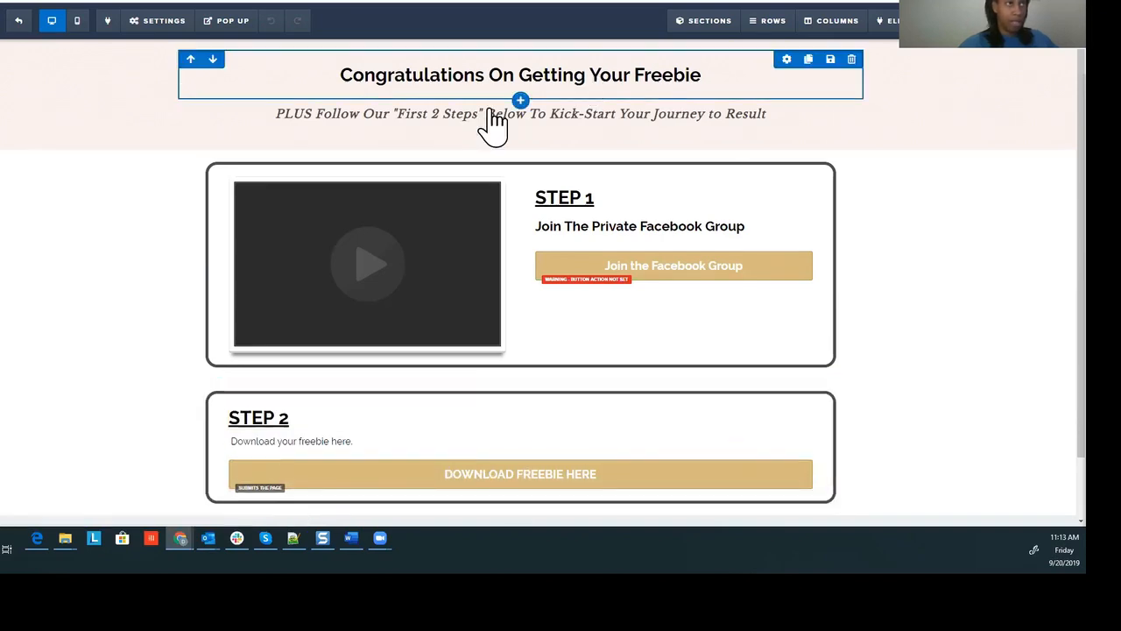
Step: Open the Button settings for the Step 2 DOWNLOAD FREEBIE HERE button
scroll(495, 403, "down", 1)
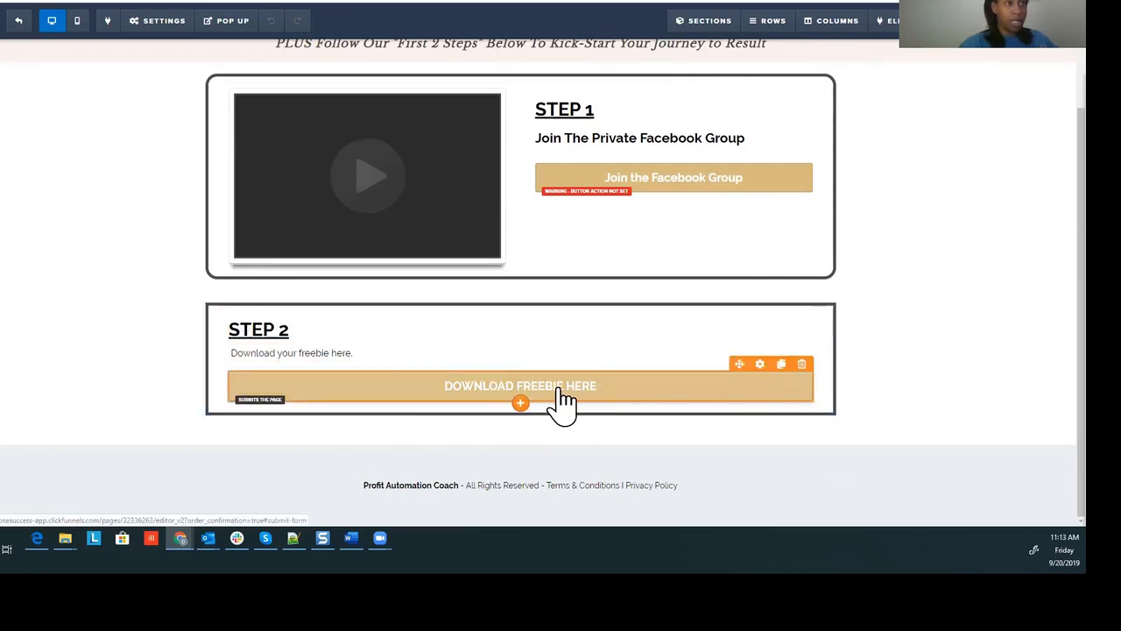
left_click(759, 365)
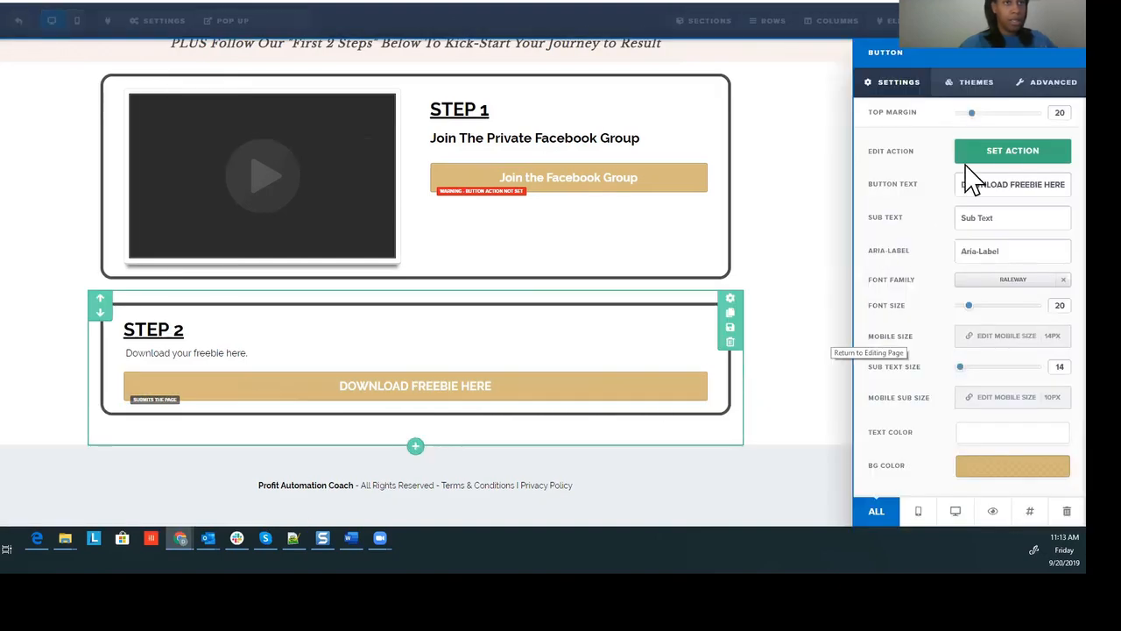